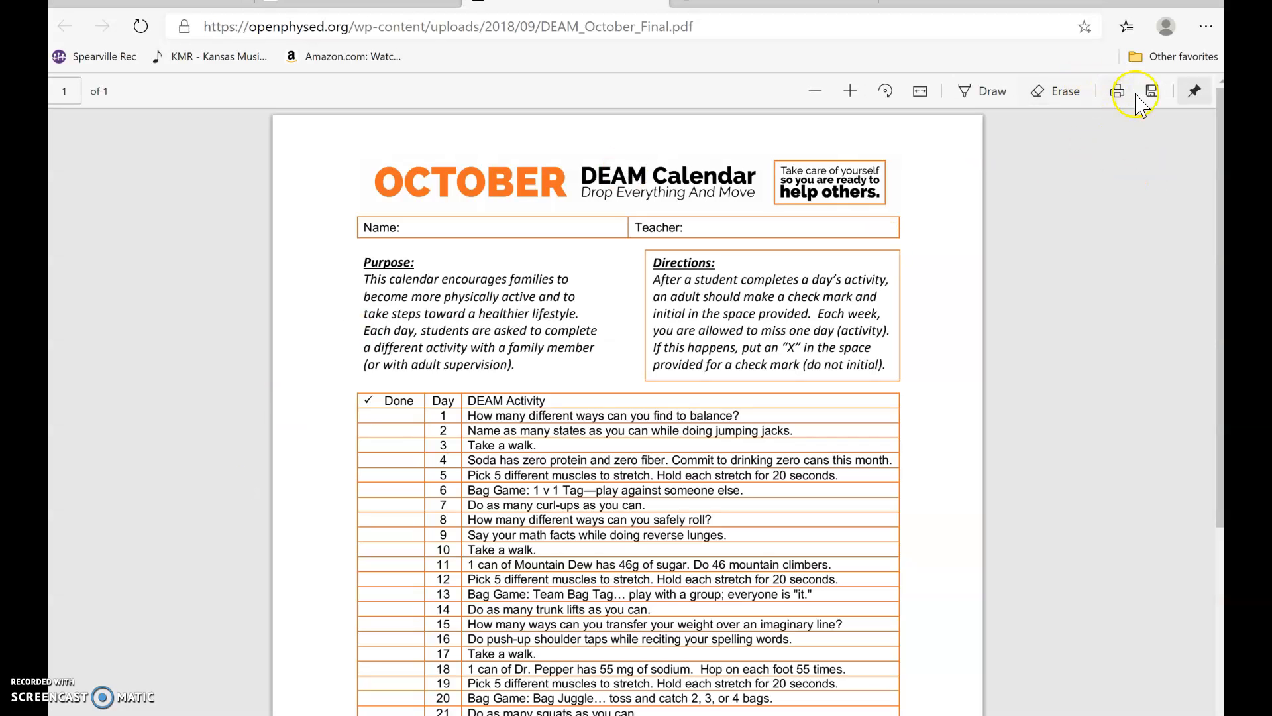
Step: Save the October DEAM calendar PDF as DEAM_October_Final in the Pictures folder and close the calendar page
click(1148, 94)
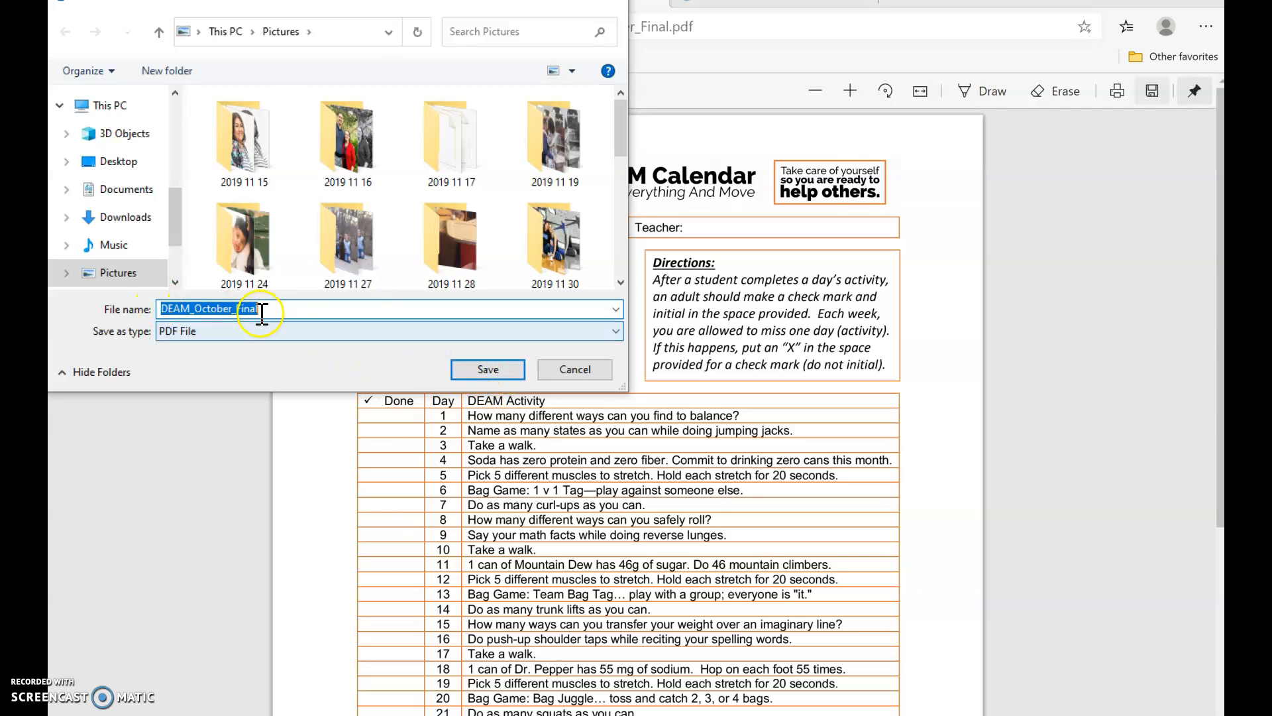
click(490, 366)
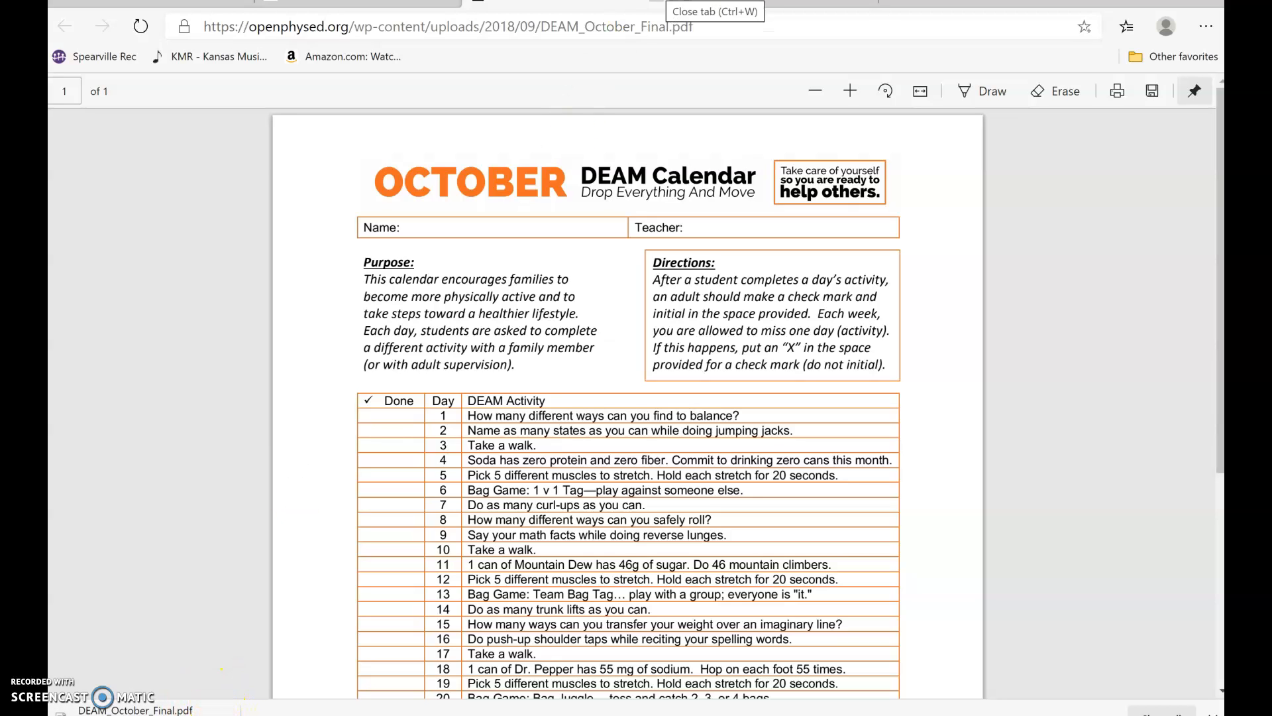
click(656, 2)
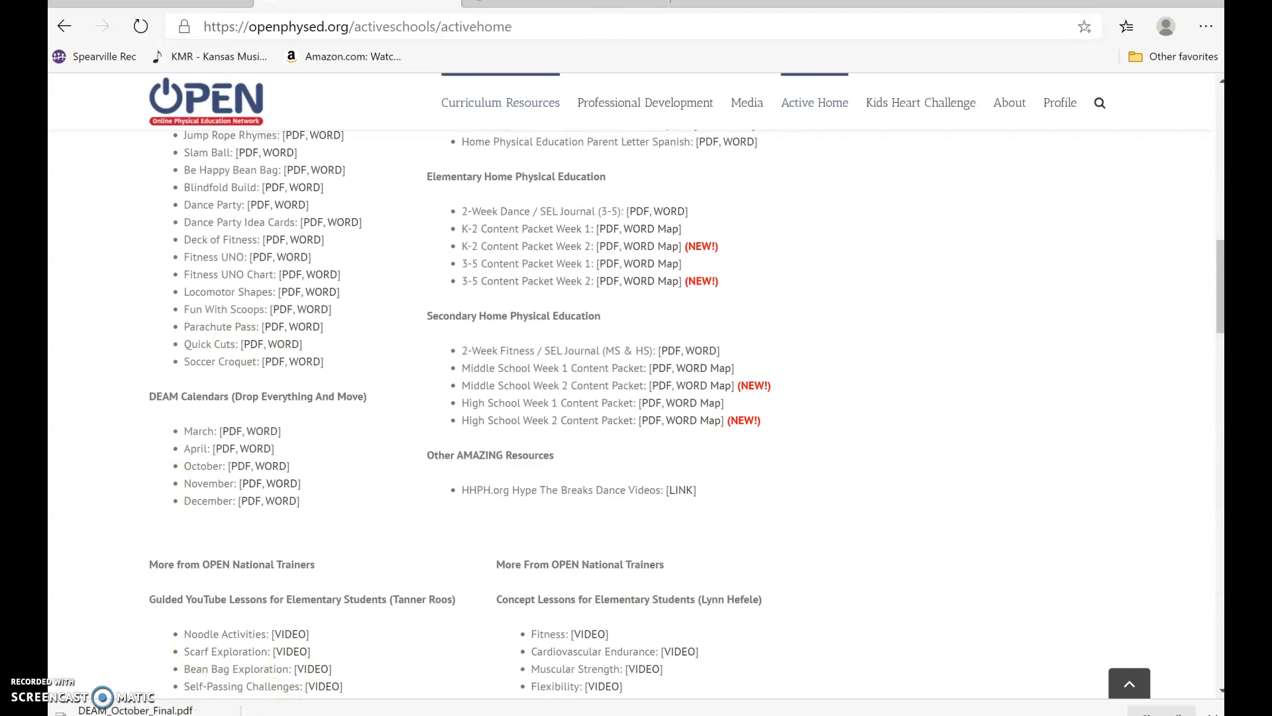
Step: Open the downloaded DEAM_October_Final.pdf to check the saved calendar, and close it again
click(216, 709)
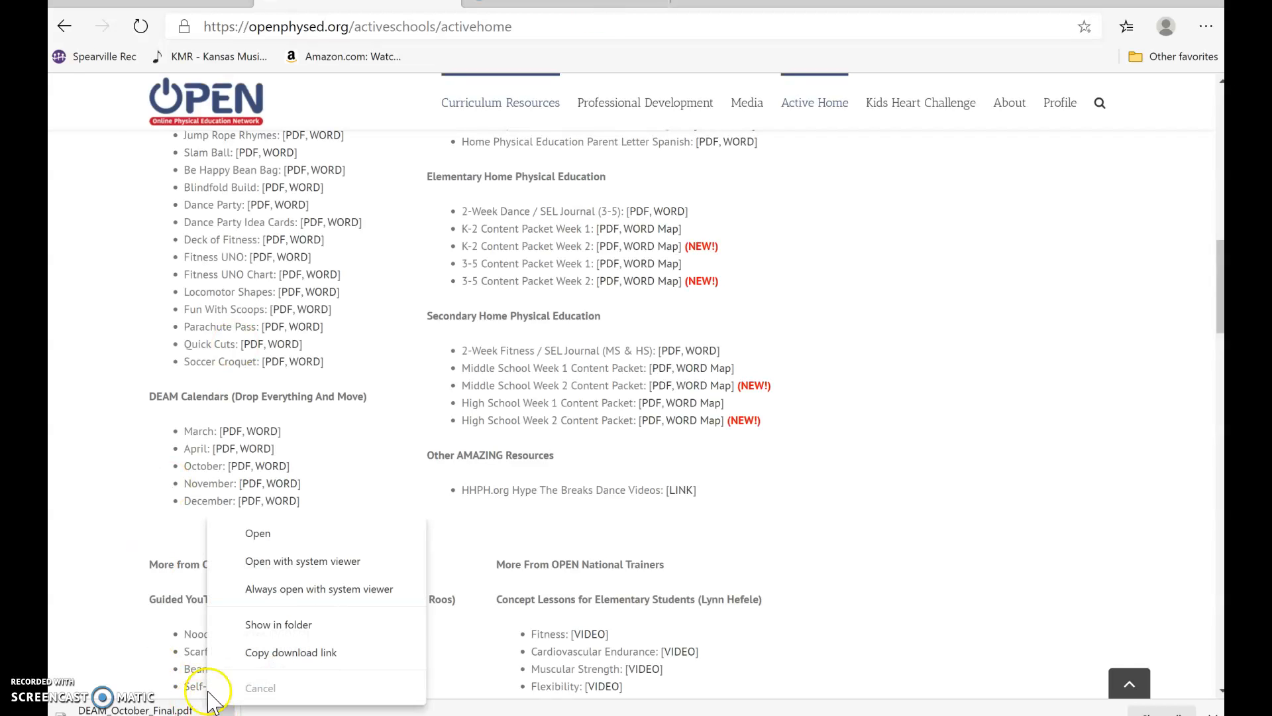
click(265, 535)
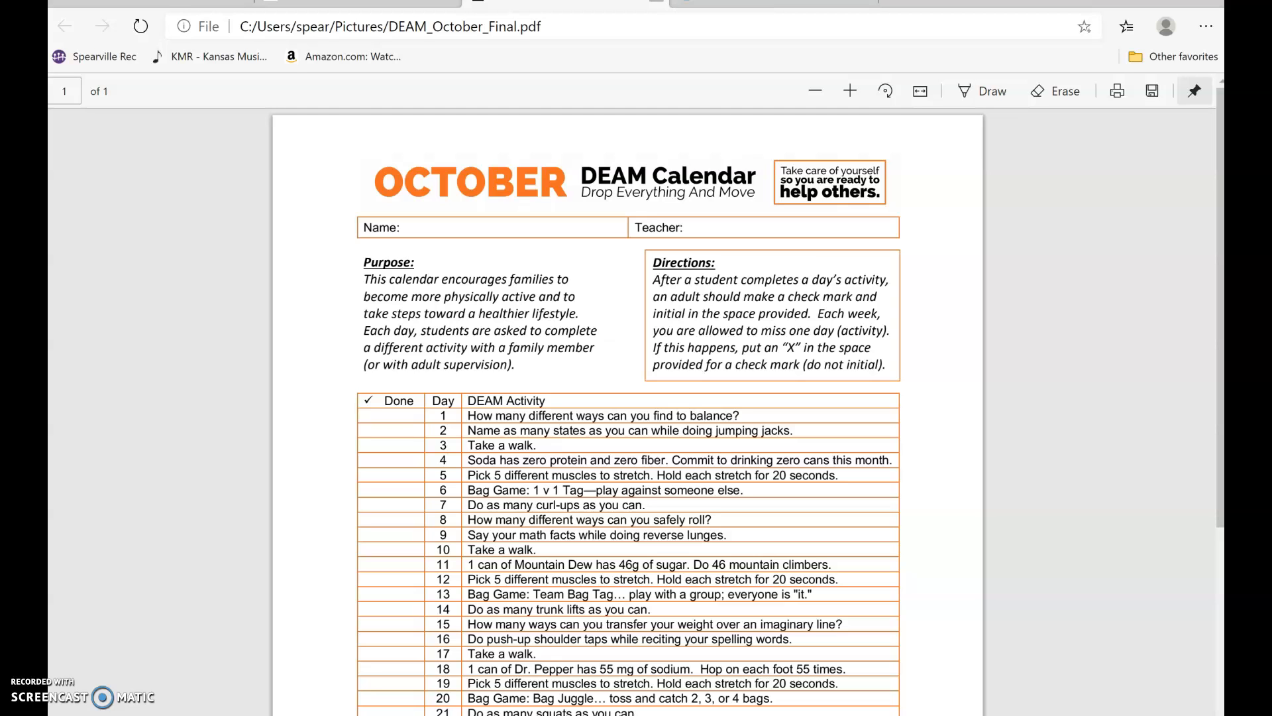
click(656, 3)
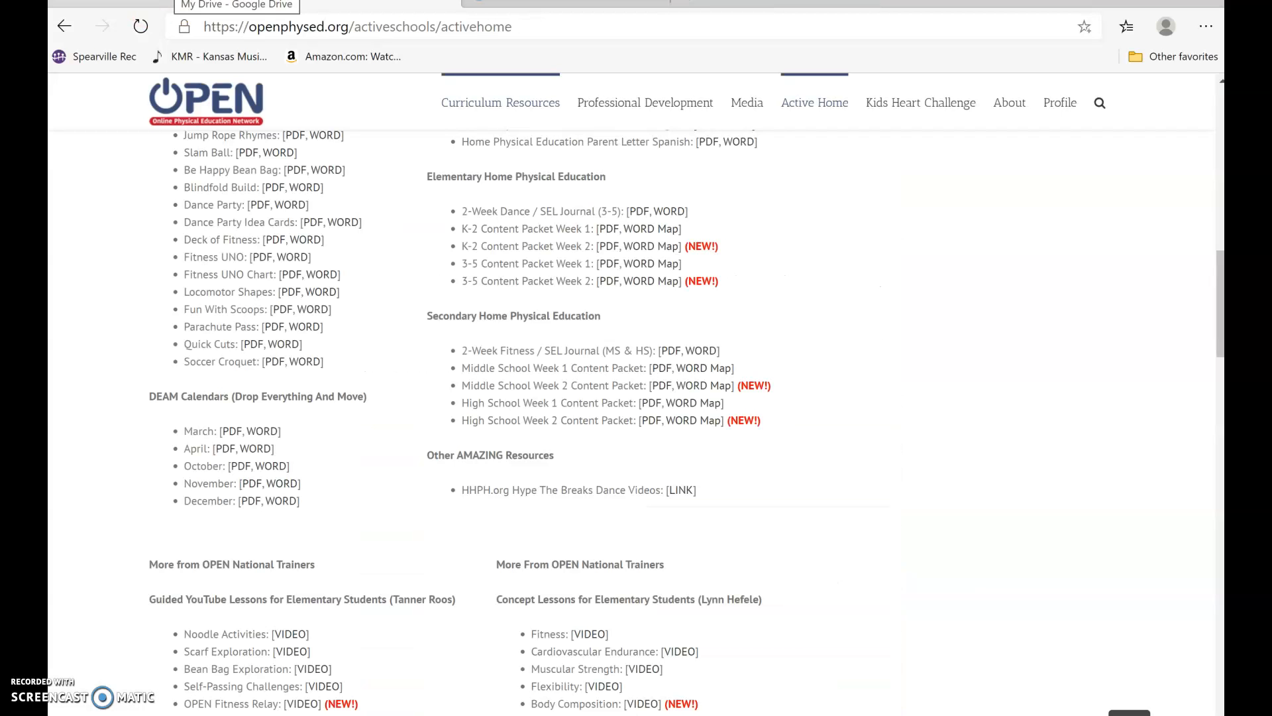
Step: Switch to Google Drive, view the Pictures folder in File Explorer, and return to Drive in Microsoft Edge
click(298, 3)
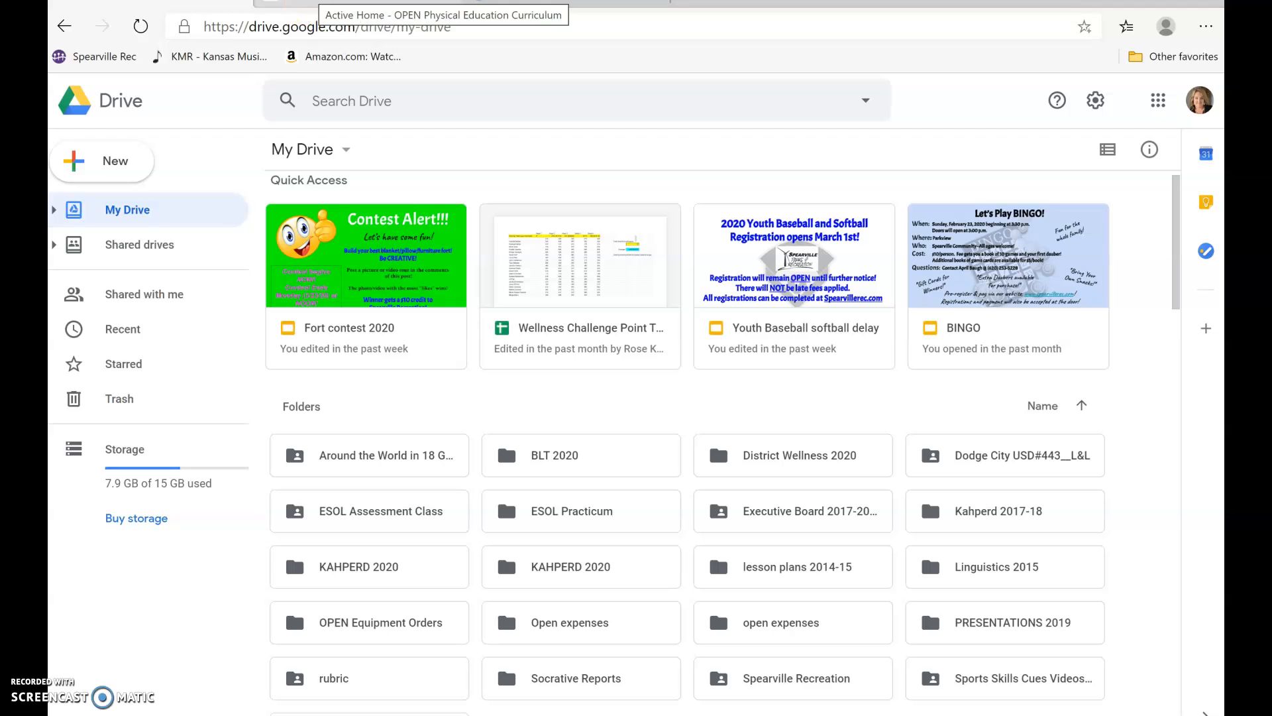
key(super)
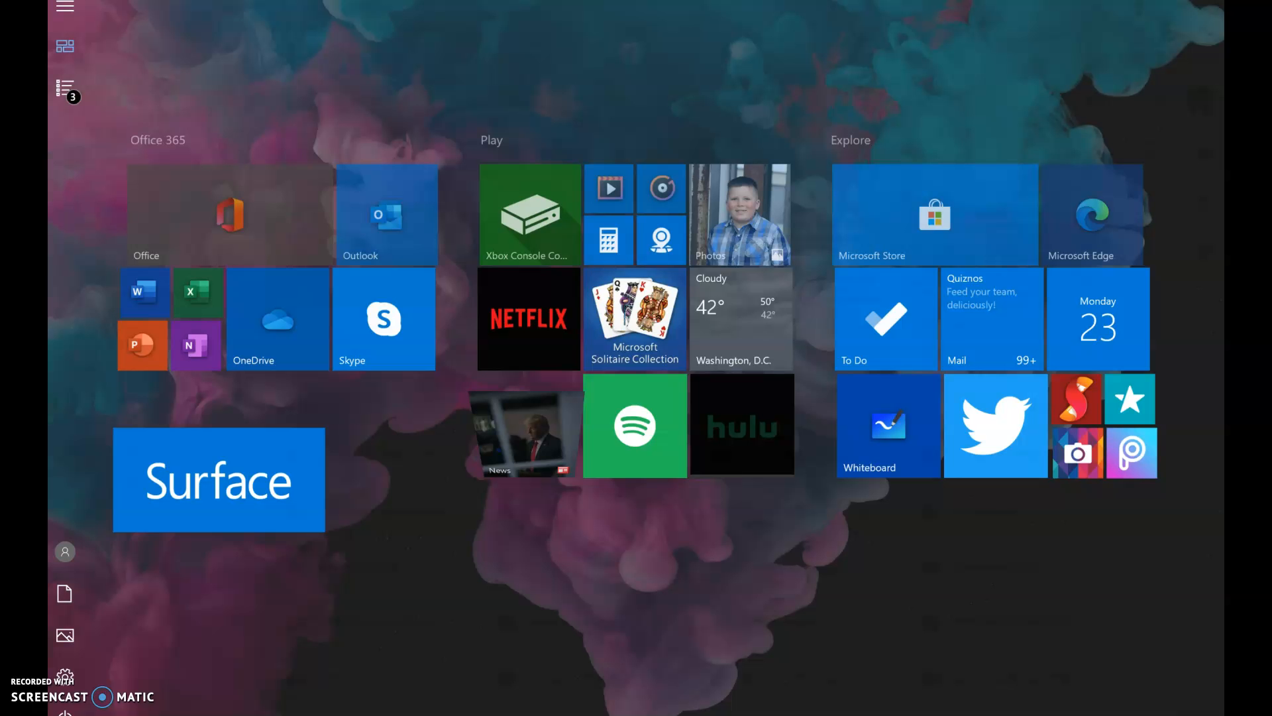
click(71, 641)
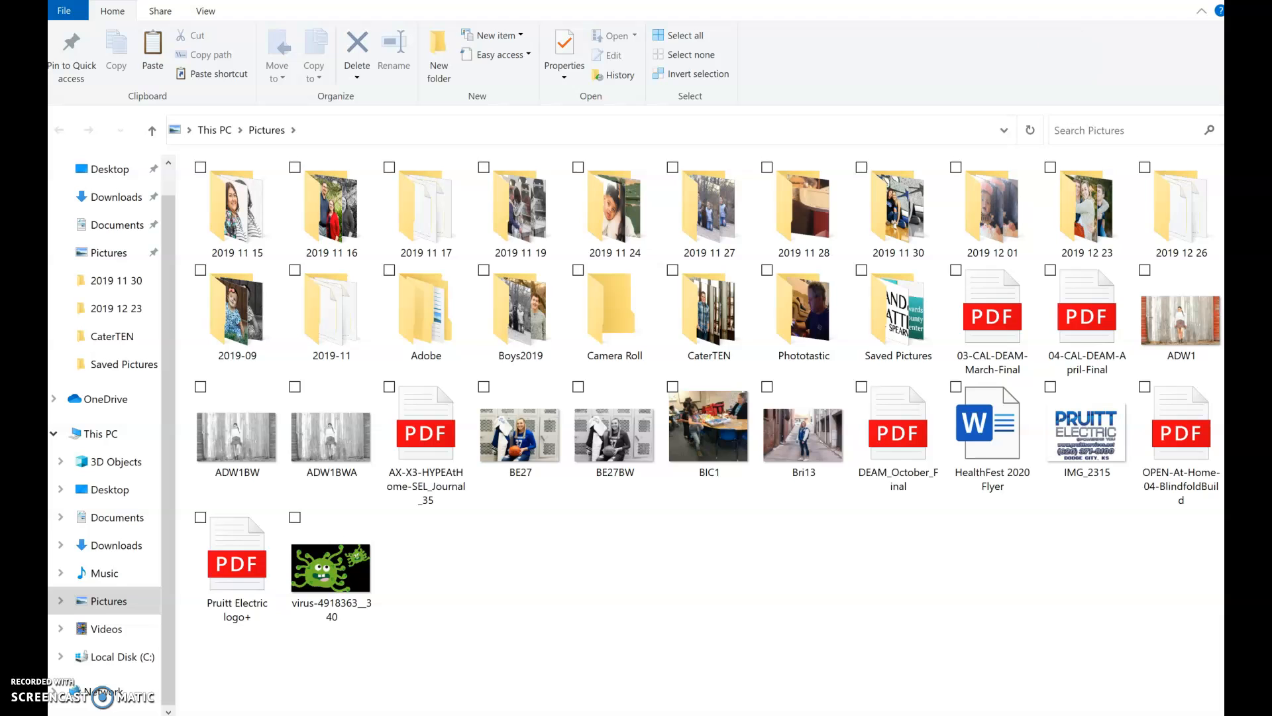
key(super)
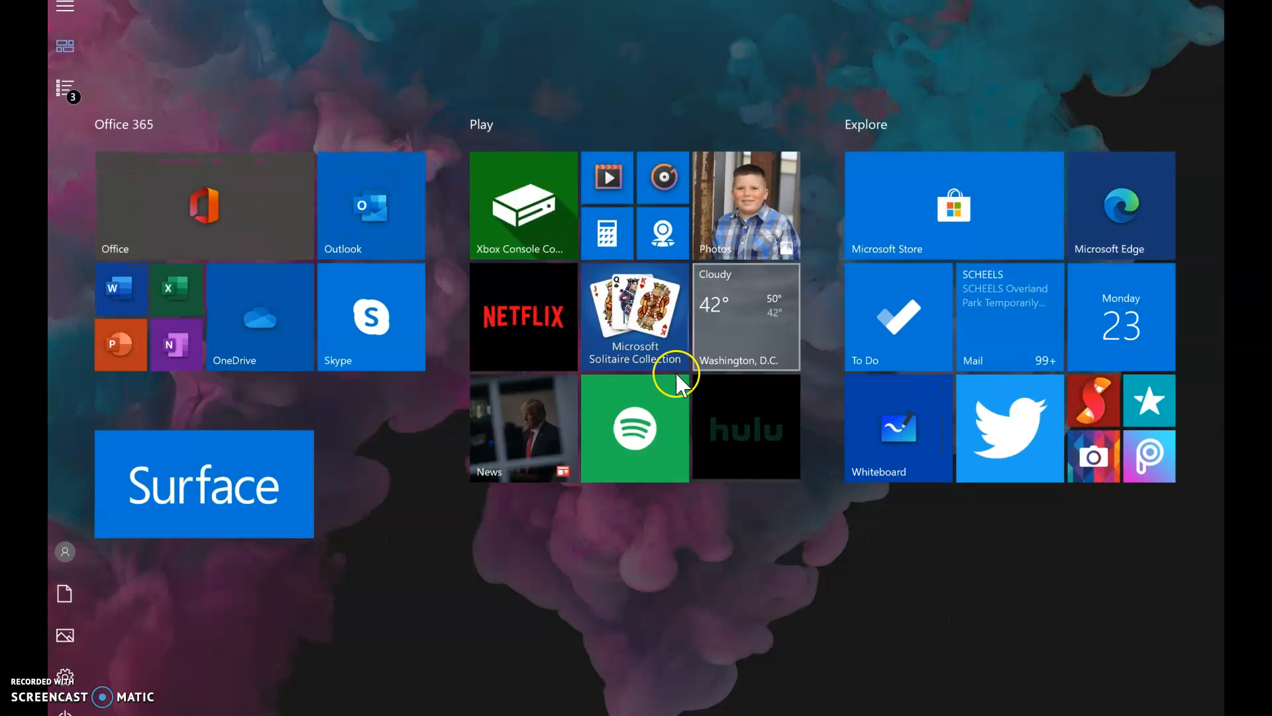
click(1143, 199)
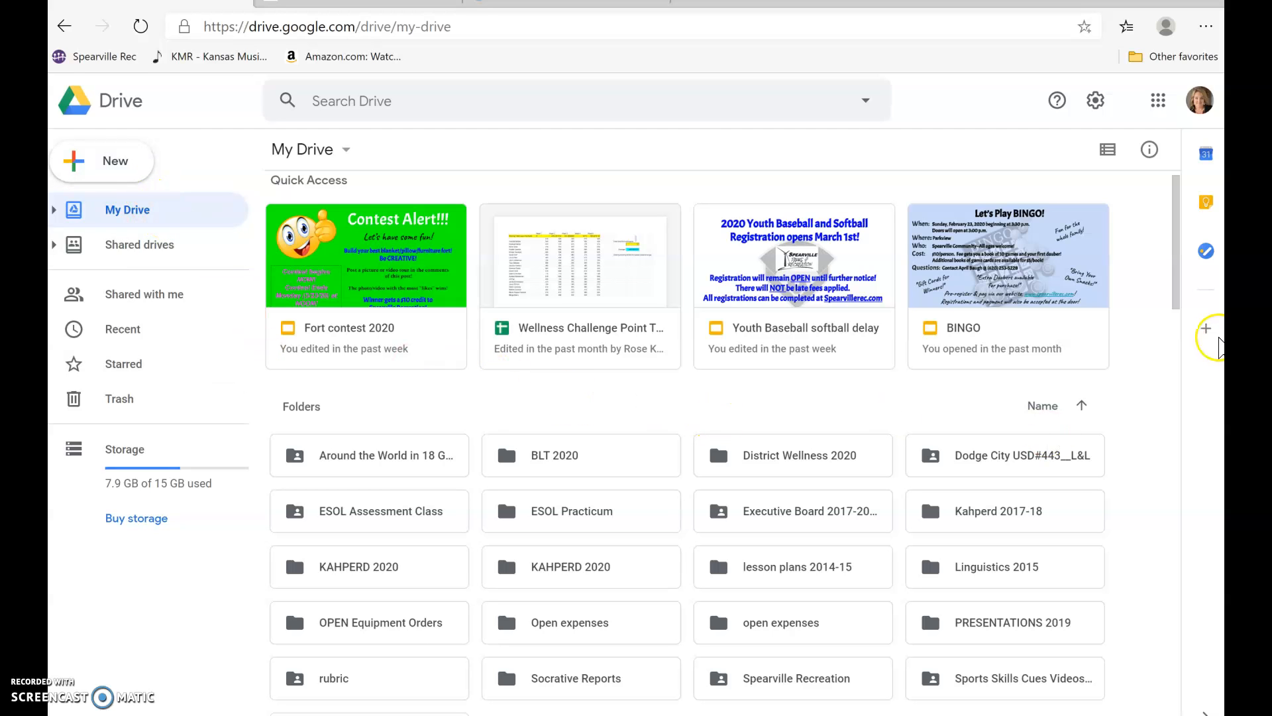
drag(1177, 285, 1130, 401)
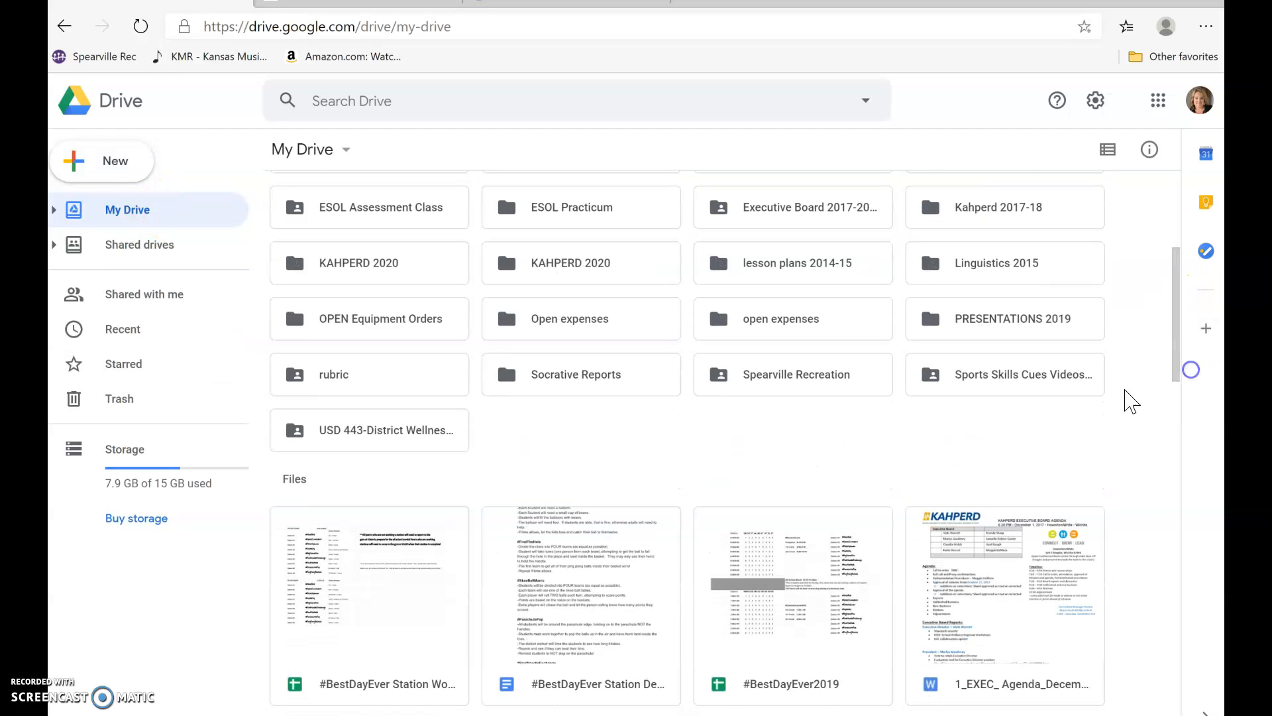
right_click(775, 462)
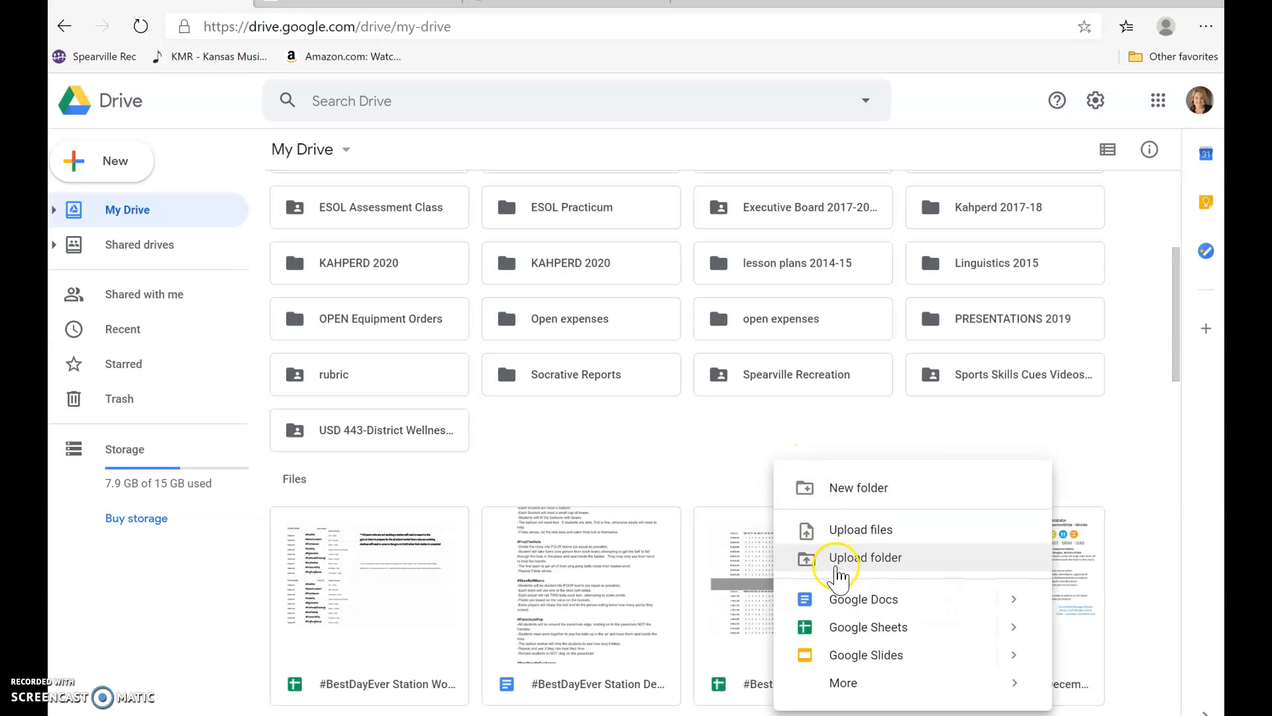
click(836, 568)
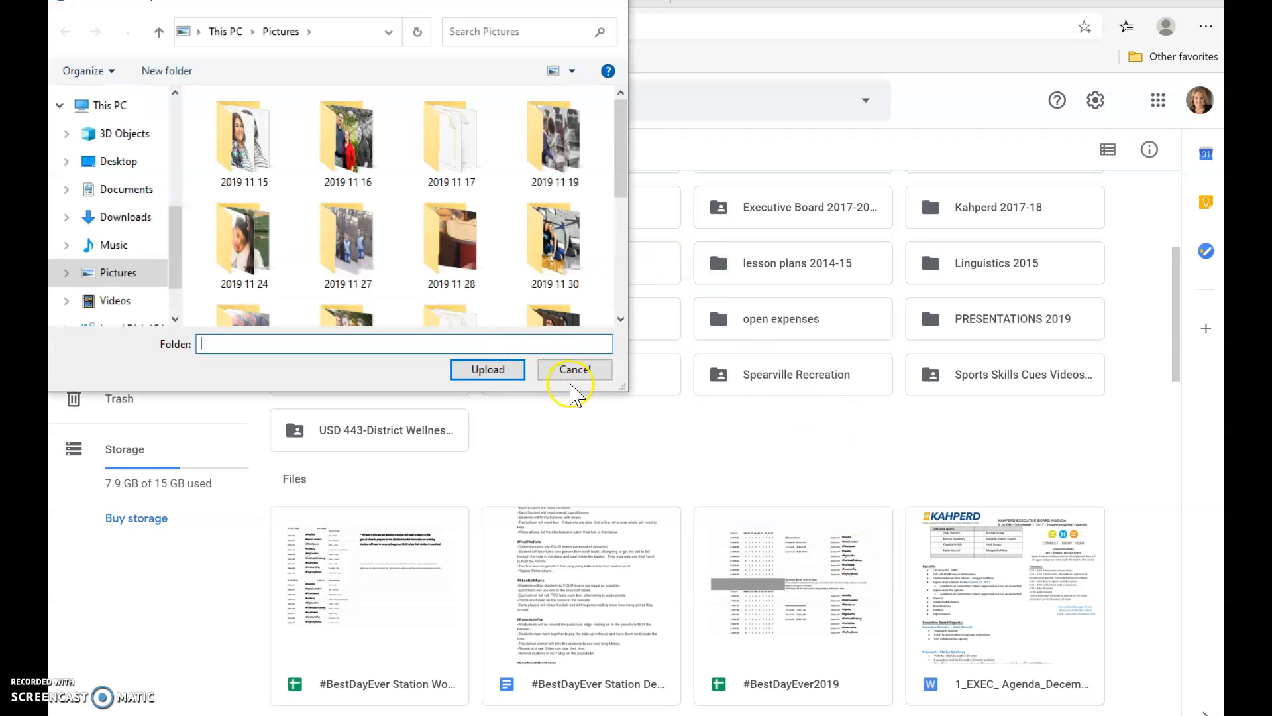
click(574, 371)
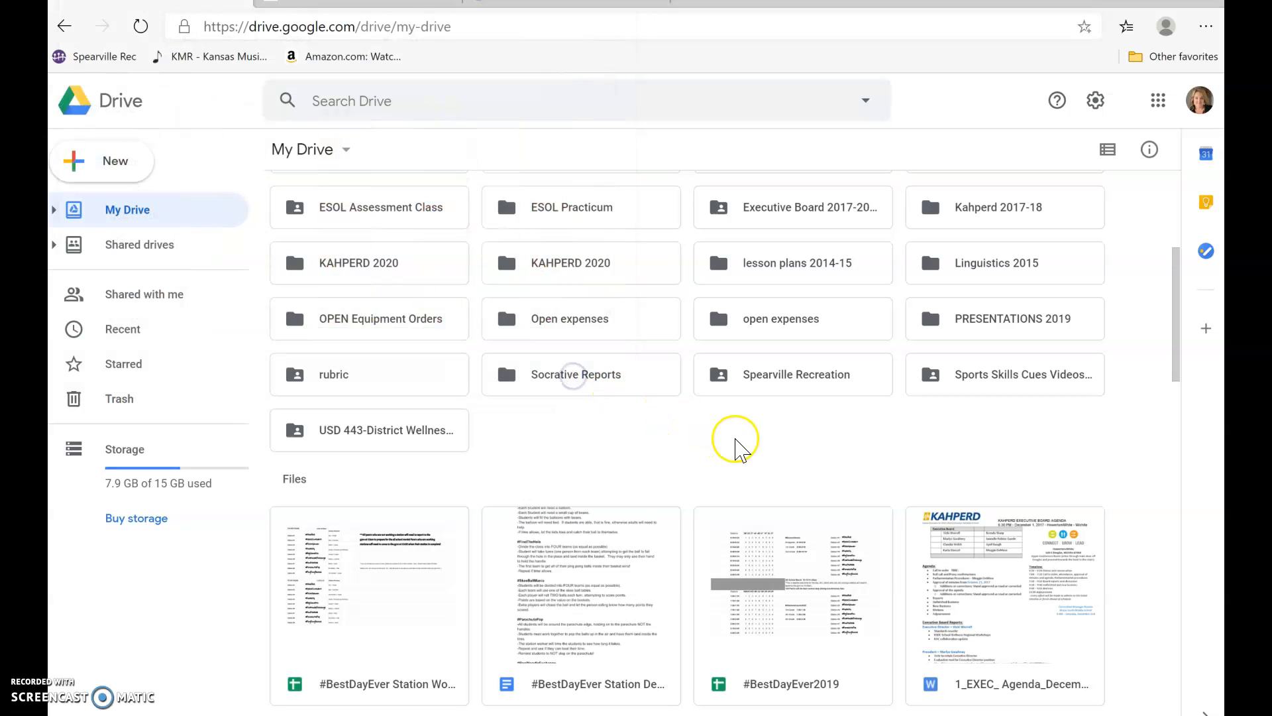
Step: Upload DEAM_October_Final.pdf from the Pictures folder to My Drive and dismiss the upload notice
right_click(738, 441)
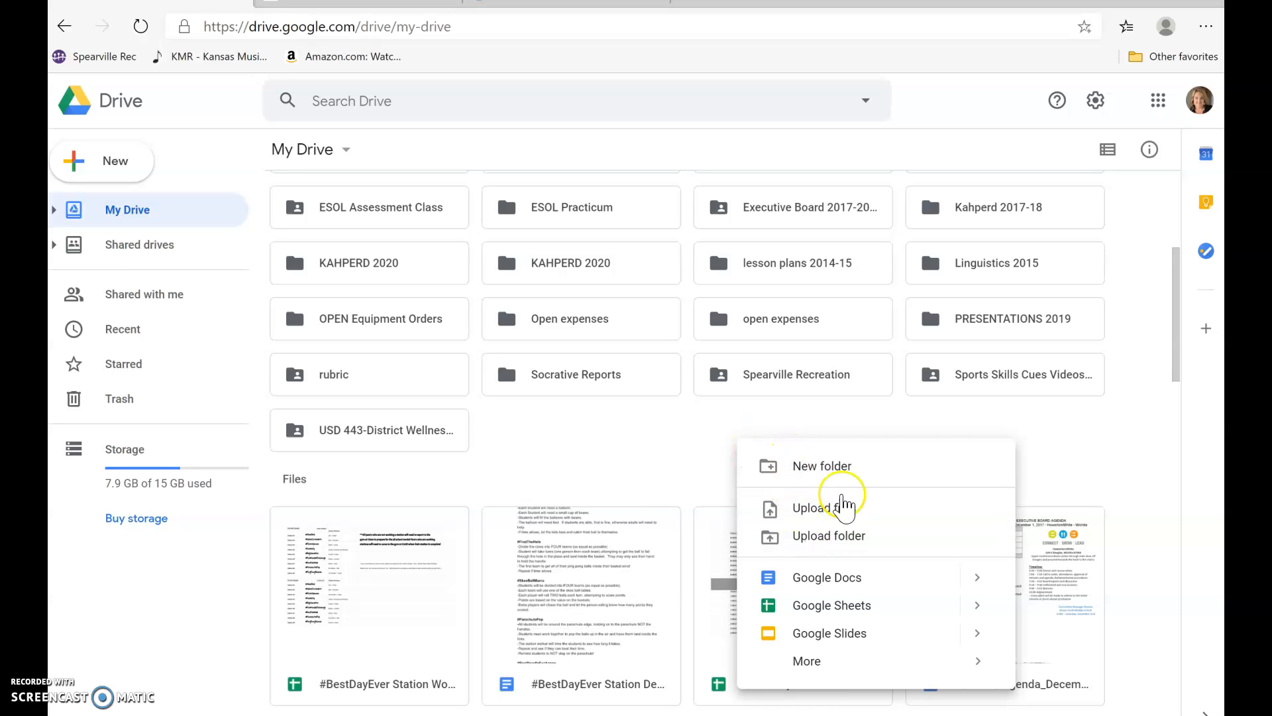
click(837, 510)
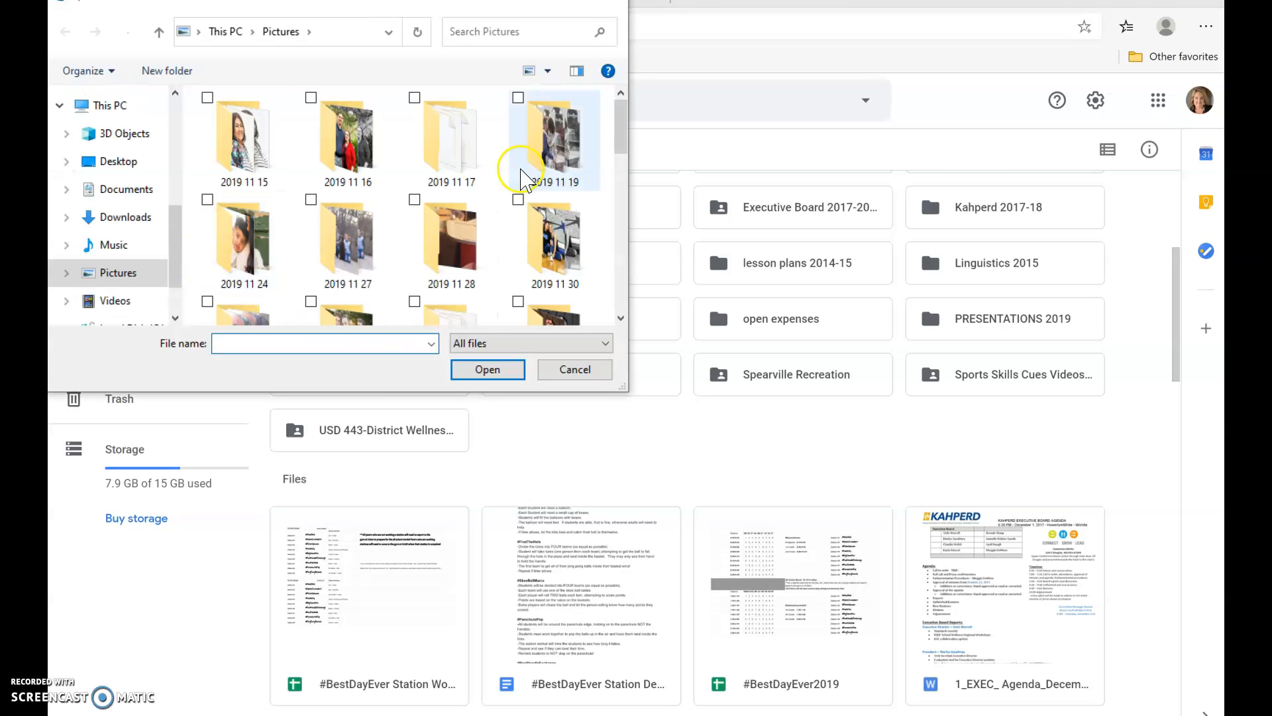
drag(624, 142, 629, 305)
click(350, 175)
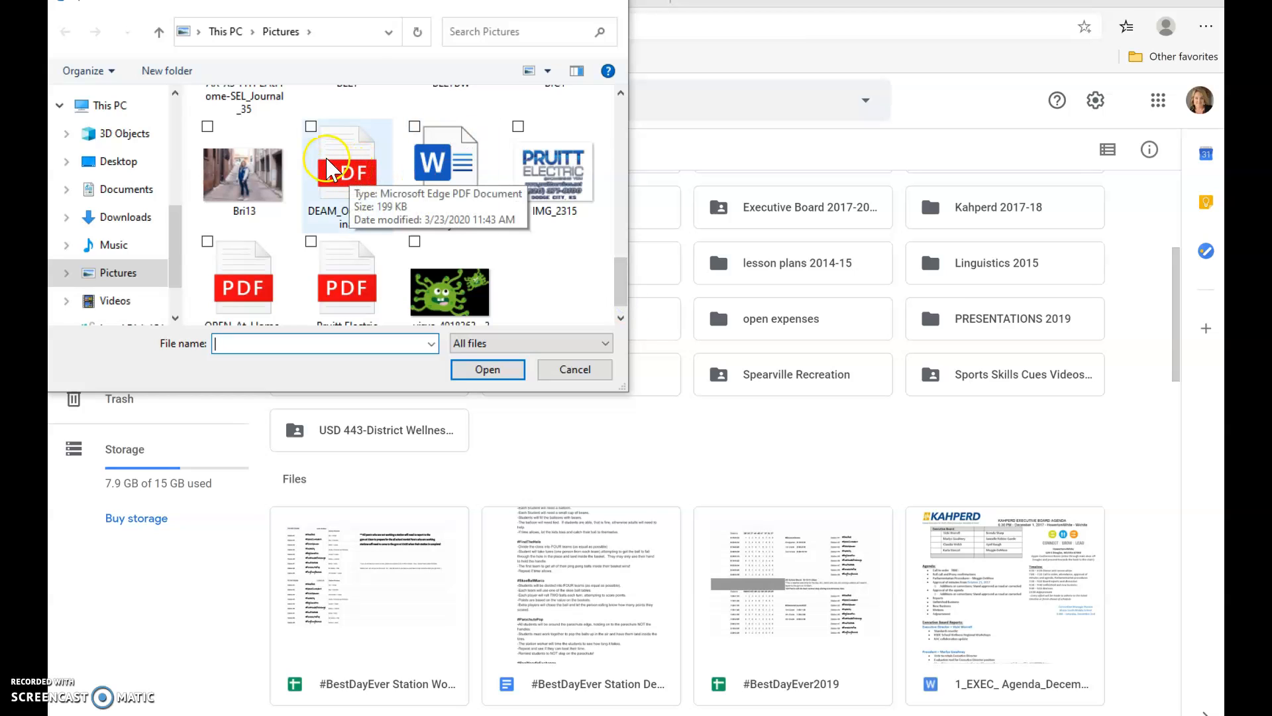
click(329, 171)
click(492, 373)
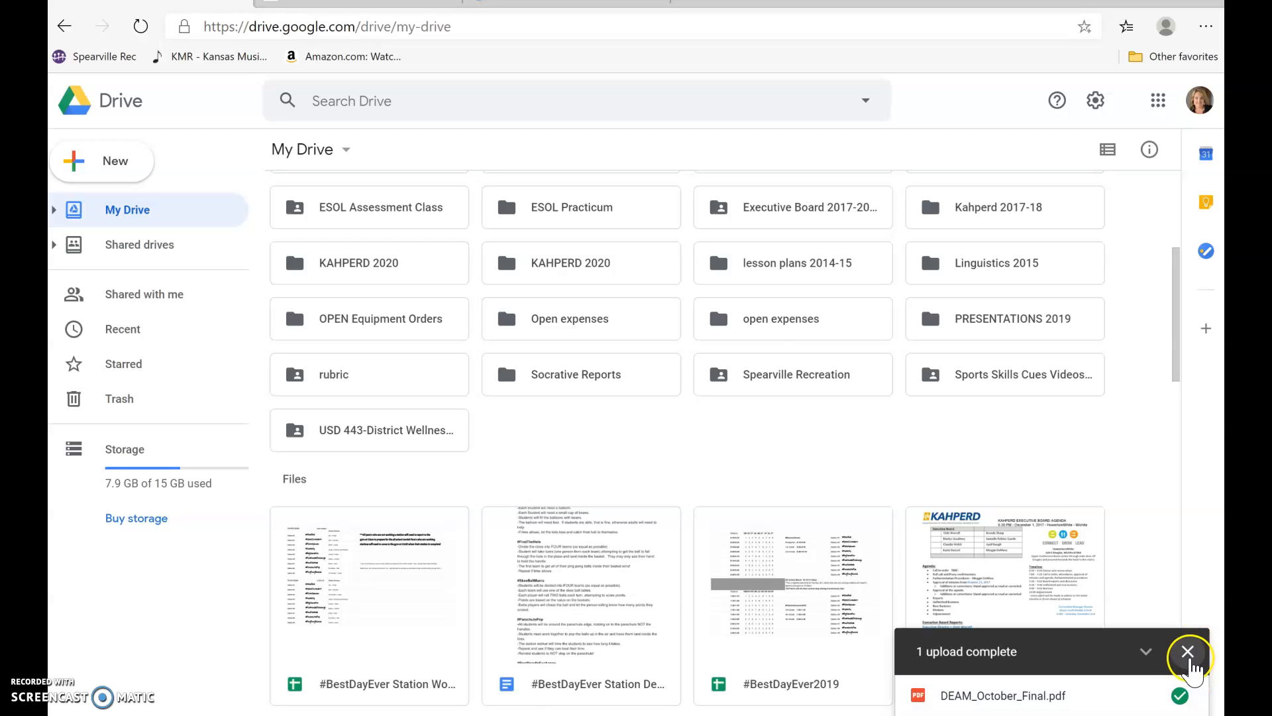
click(1190, 656)
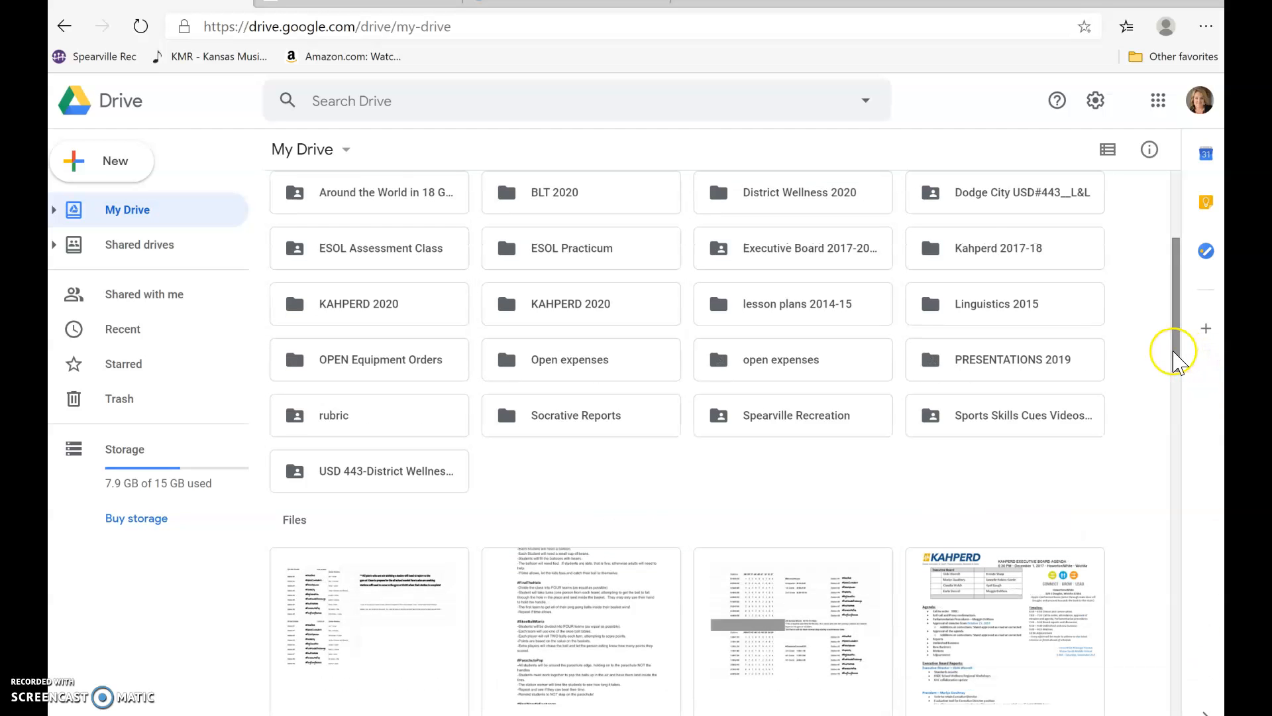
Step: Open the uploaded DEAM_October_Final.pdf from Drive's recent files
drag(1174, 349, 1182, 282)
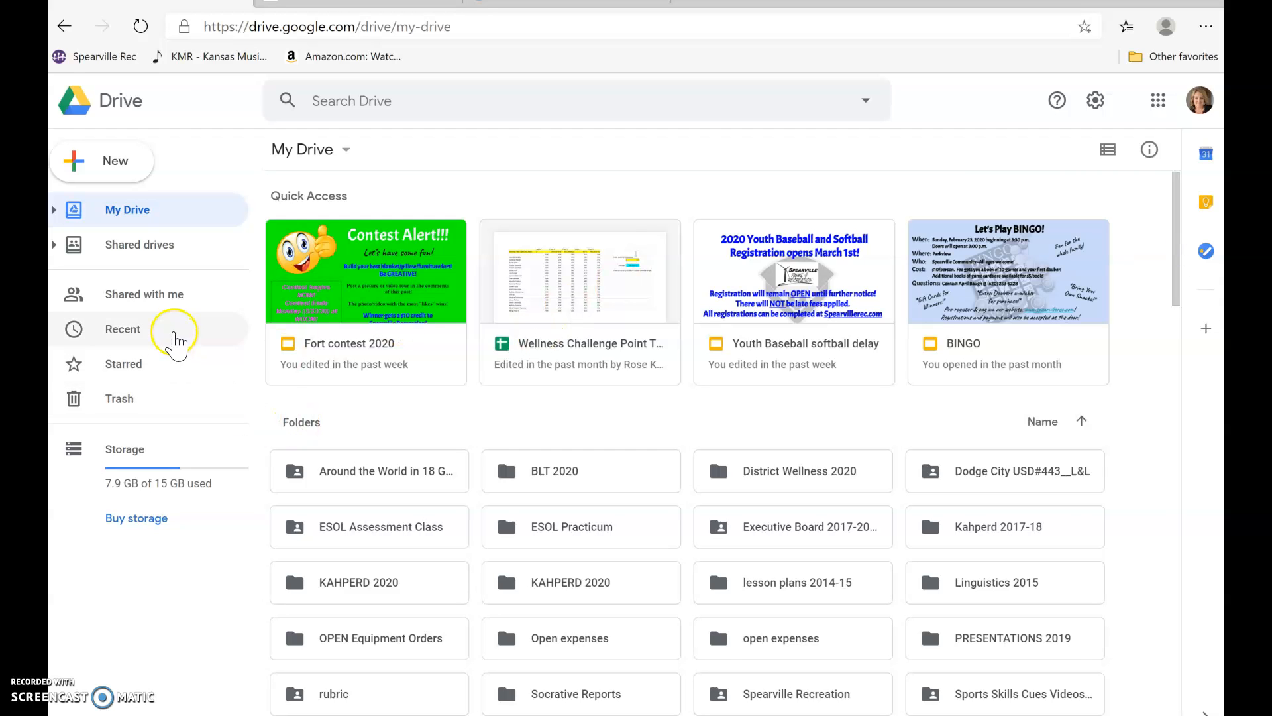
click(174, 331)
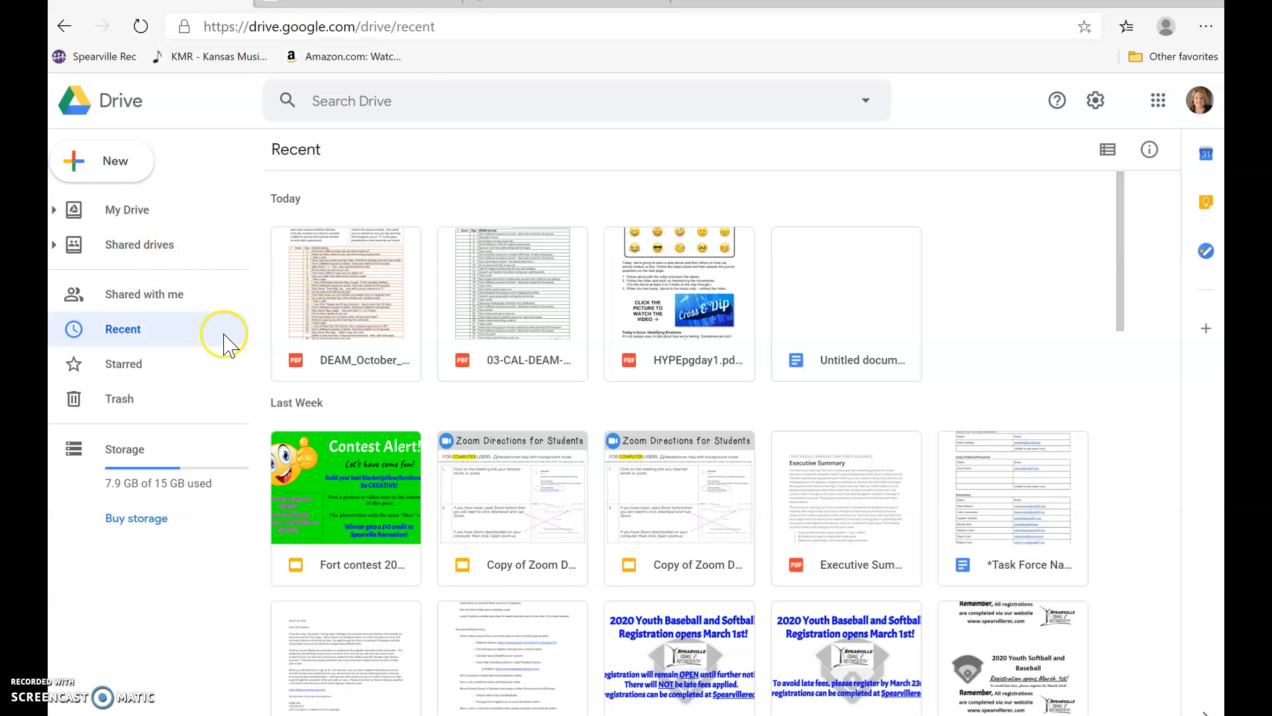
double_click(373, 317)
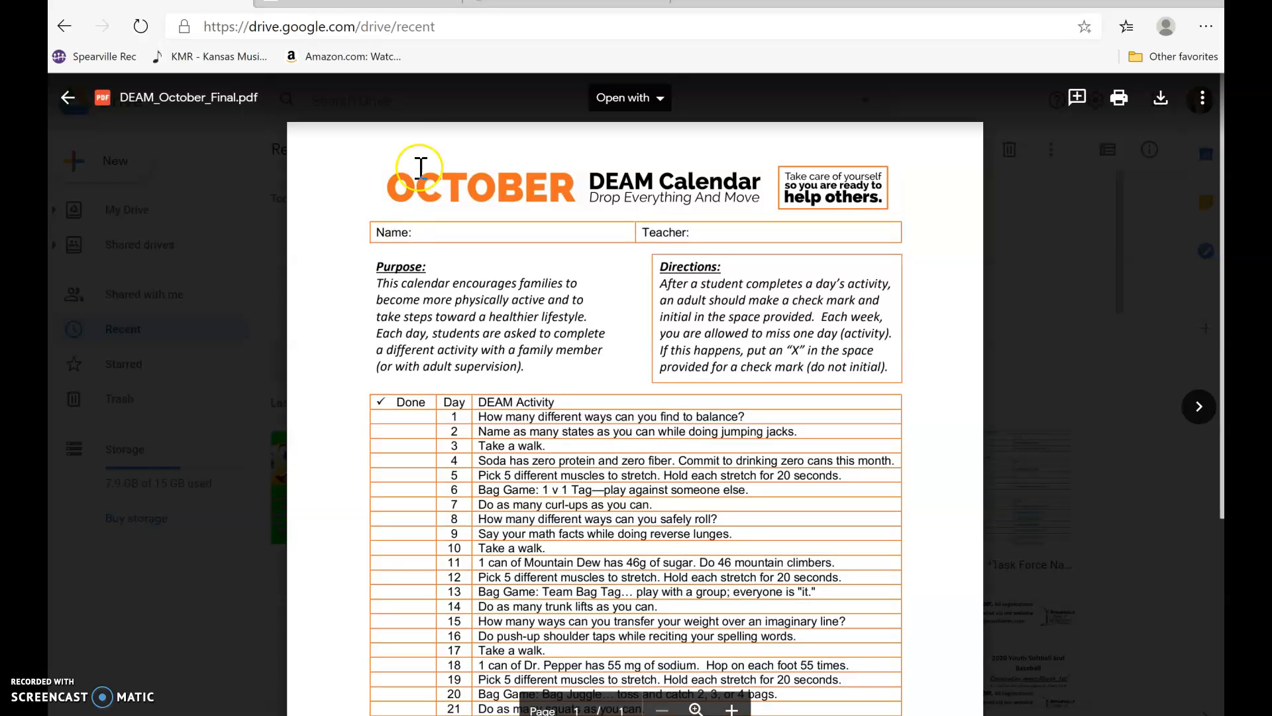
Step: Open the October calendar PDF with Google Docs, look through the converted text, and close the document
click(661, 99)
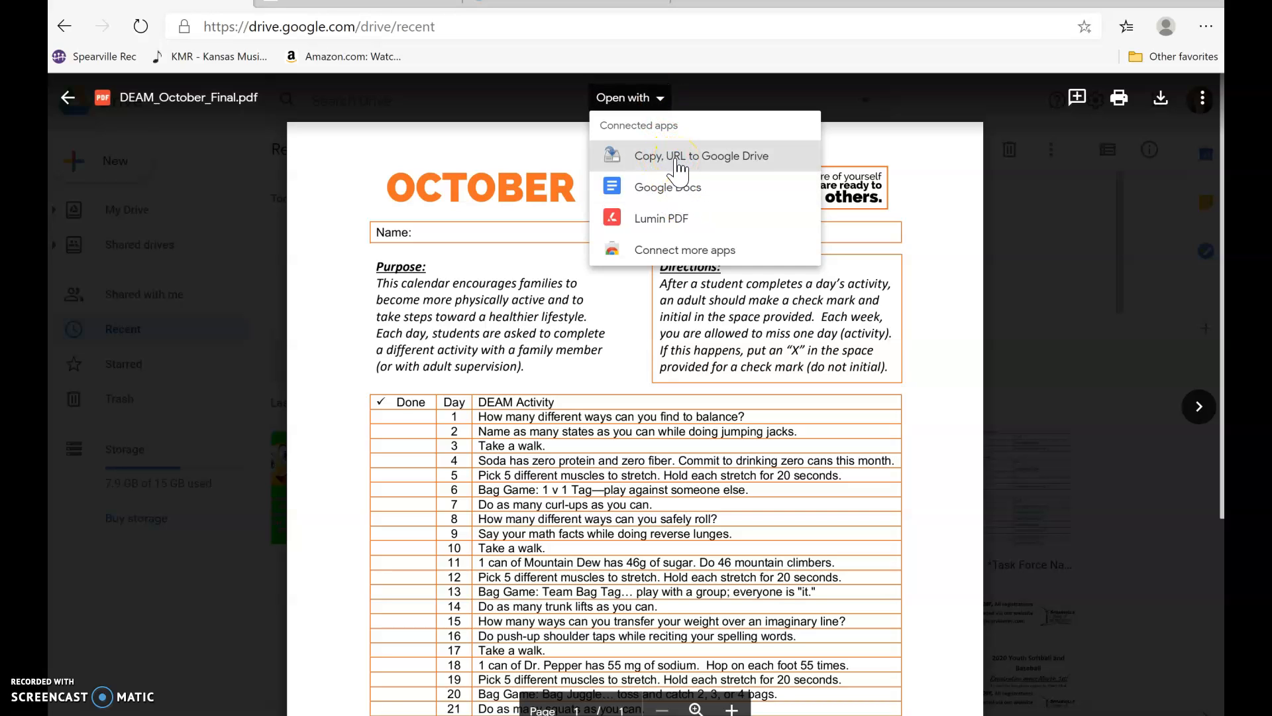
click(680, 188)
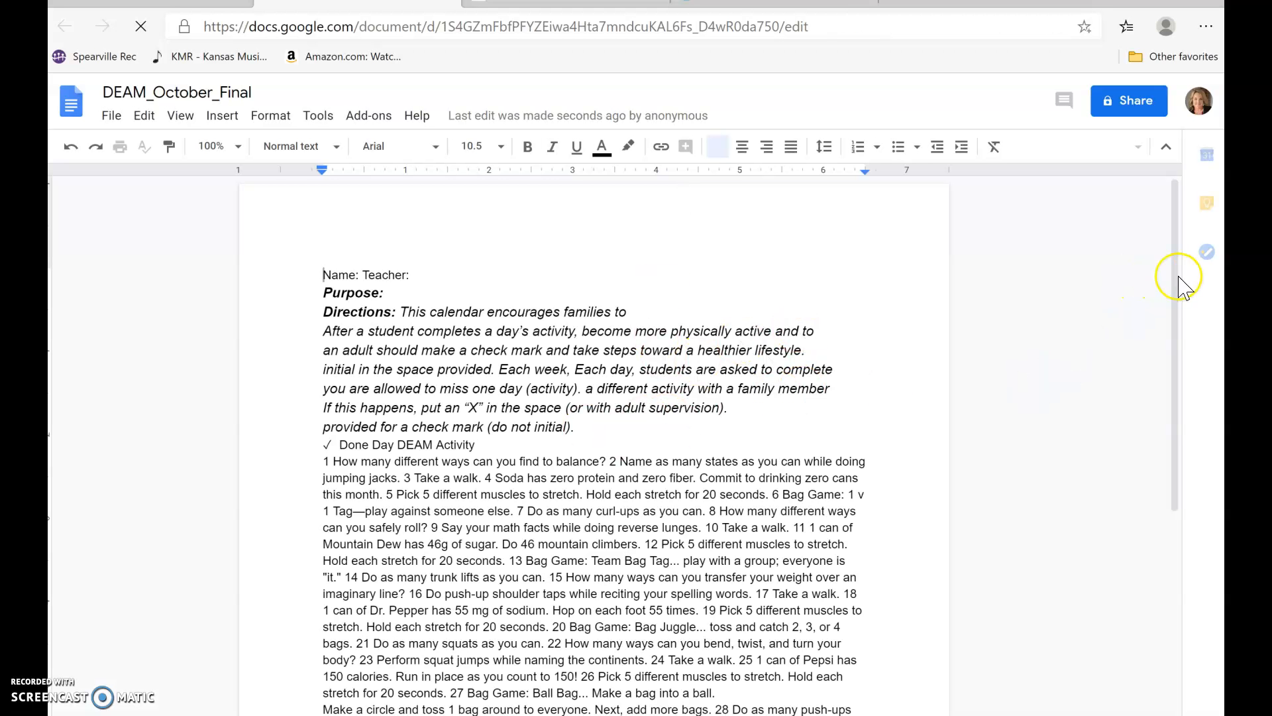
scroll(1176, 285, down, 3)
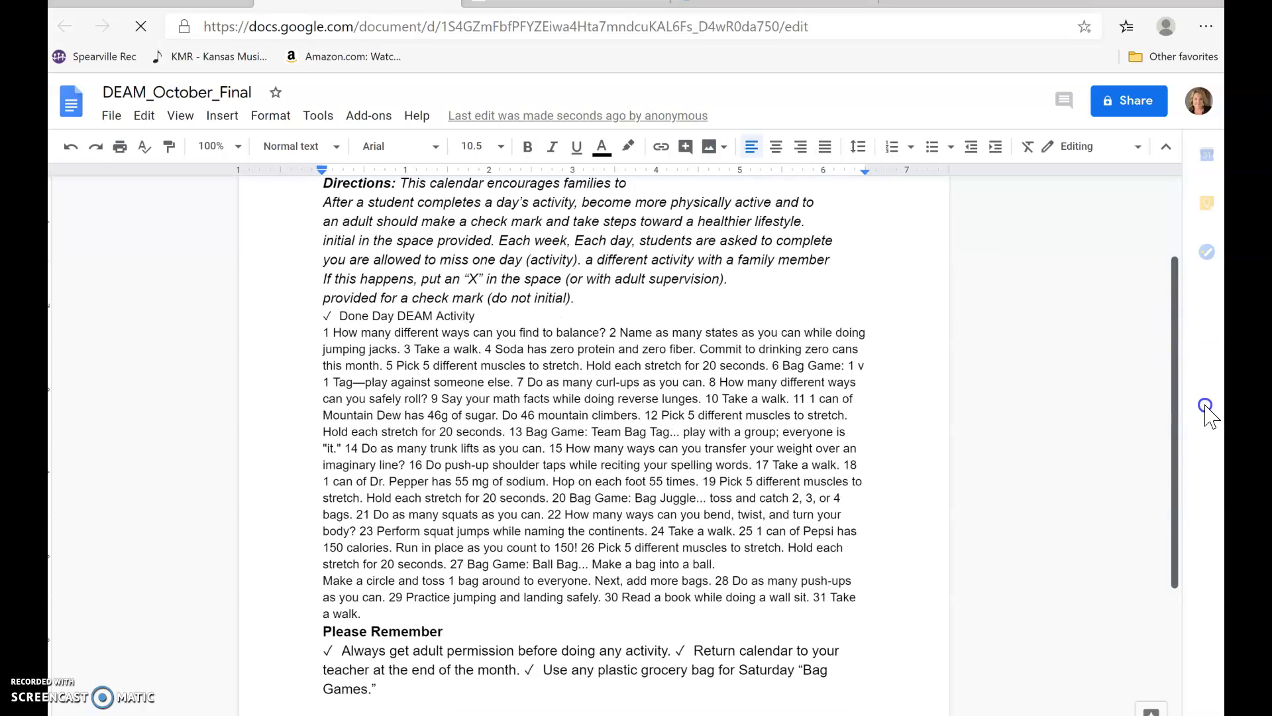
scroll(1204, 475, down, 2)
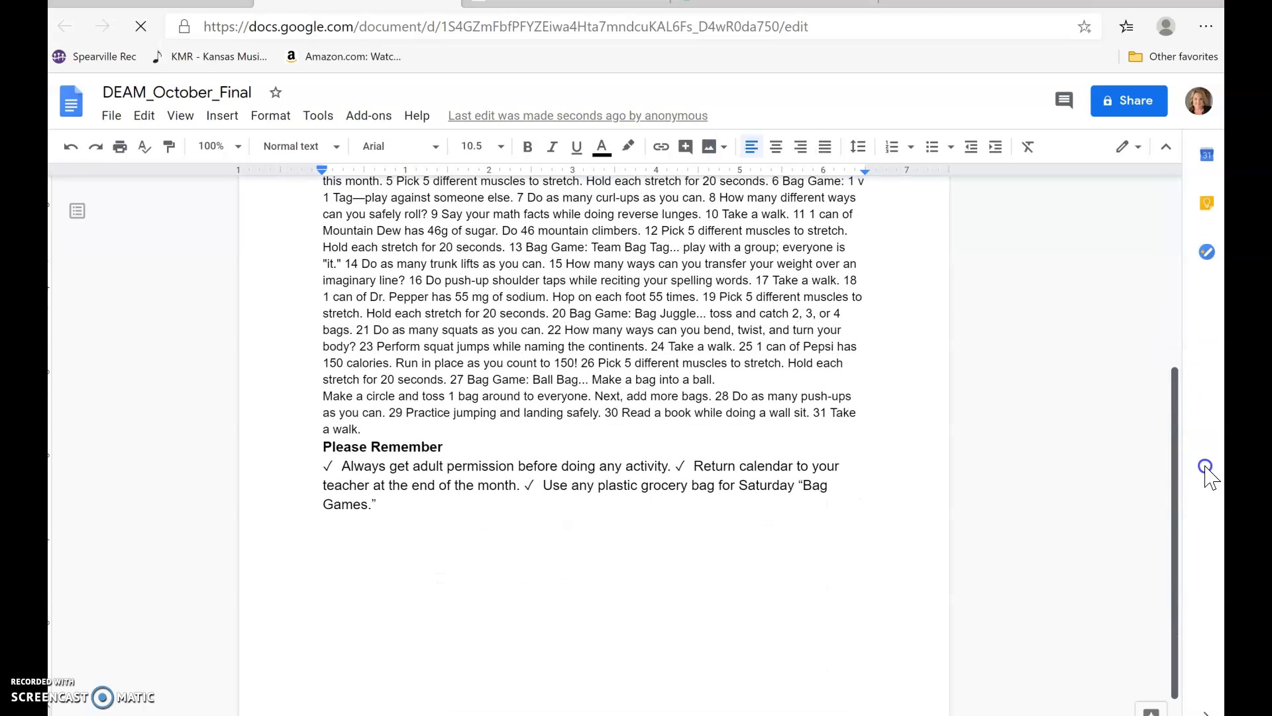
scroll(1204, 371, up, 5)
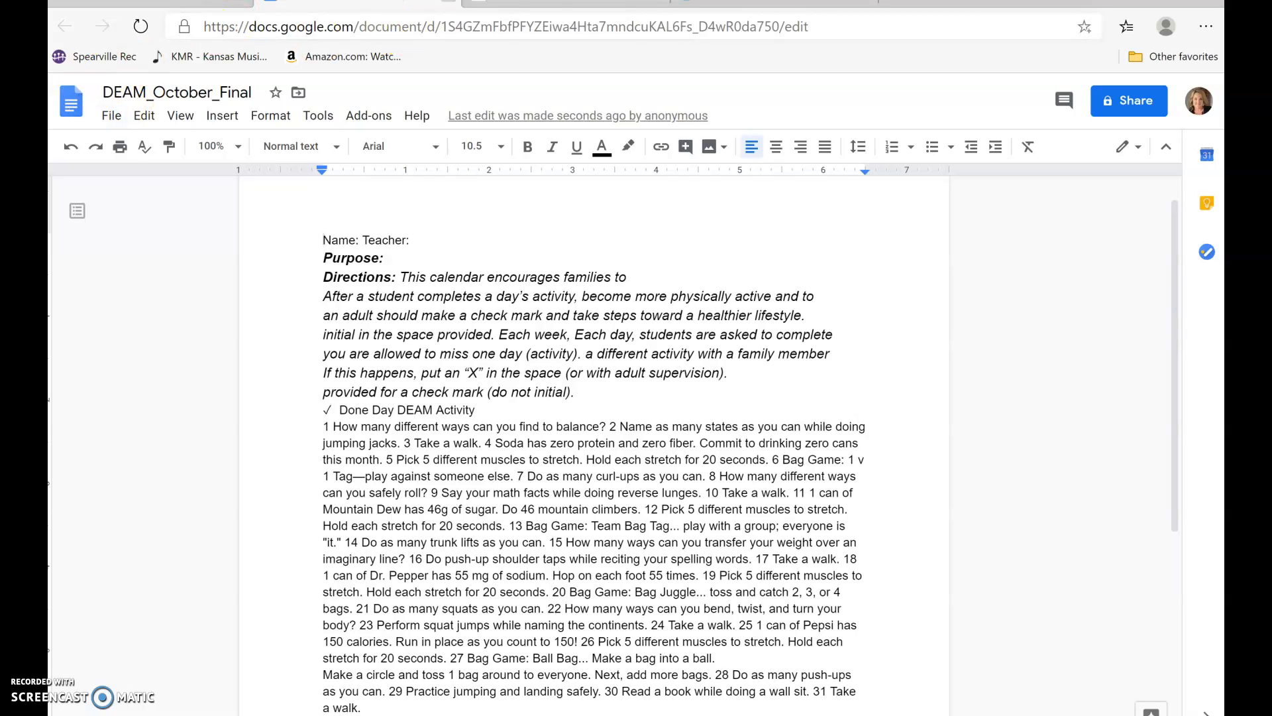
click(448, 2)
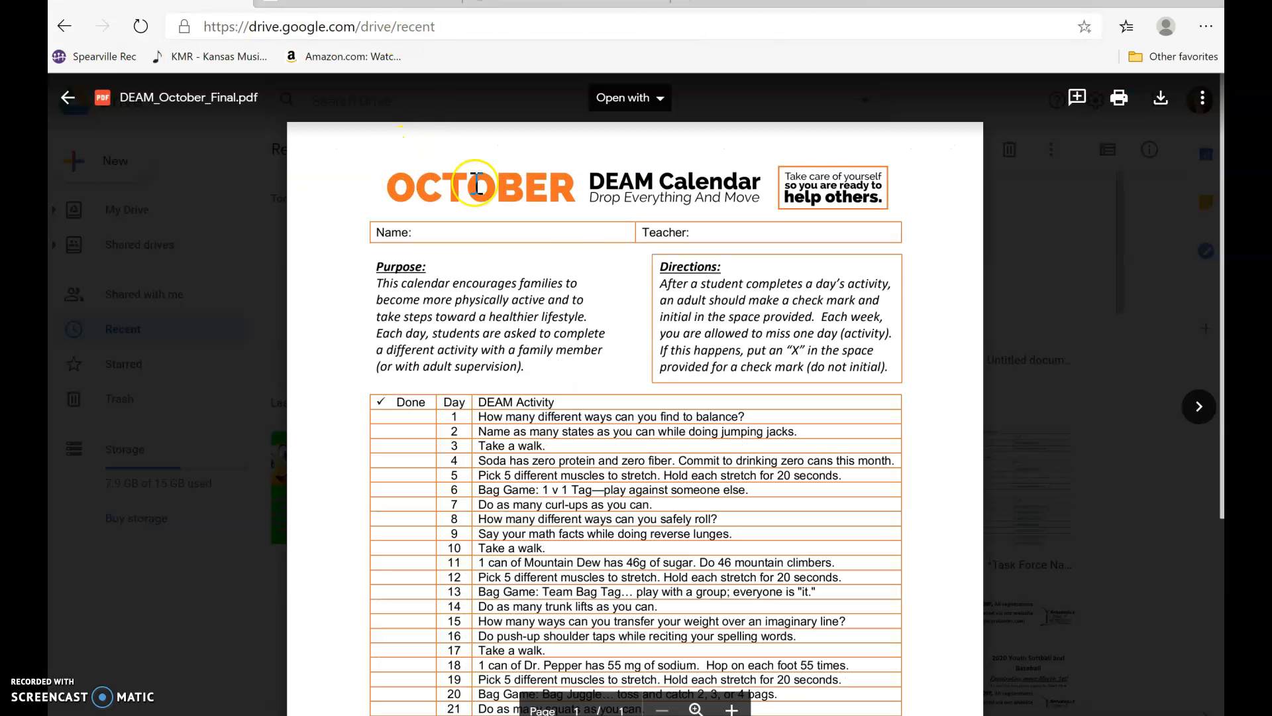
Step: Try opening the calendar PDF with the connected app Copy, URL to Google Drive, and close its page
click(655, 105)
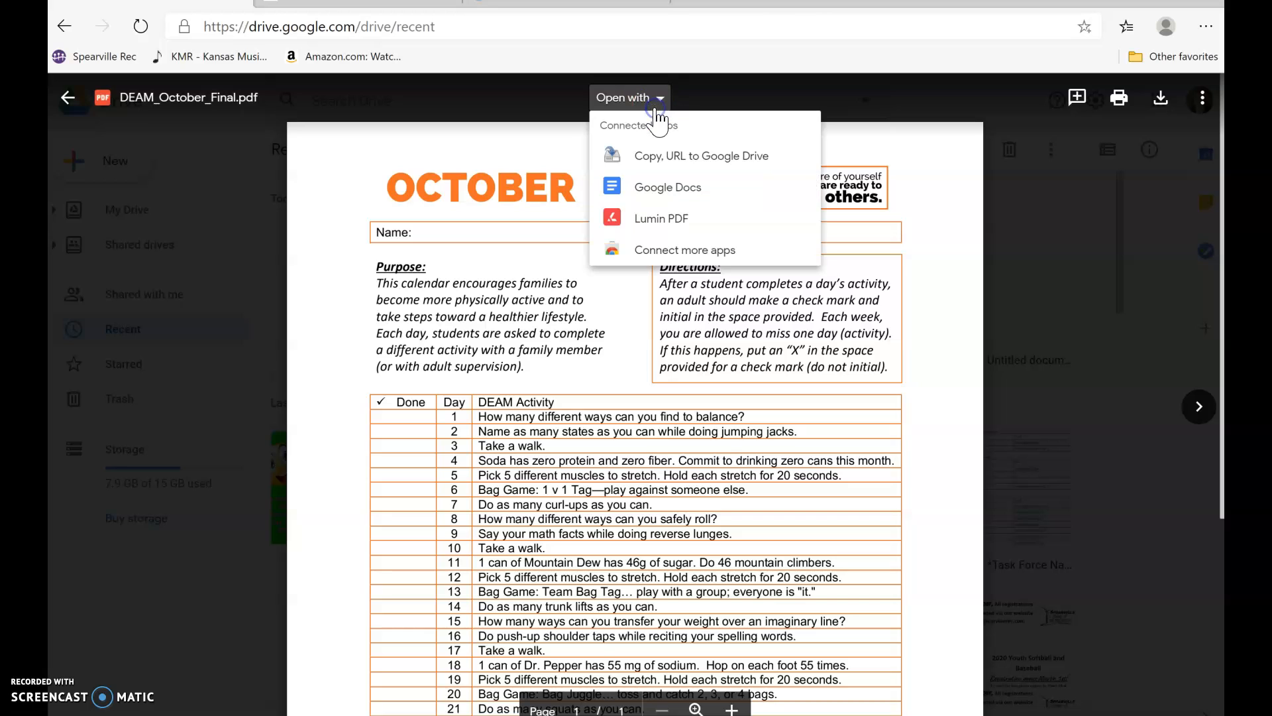
click(663, 157)
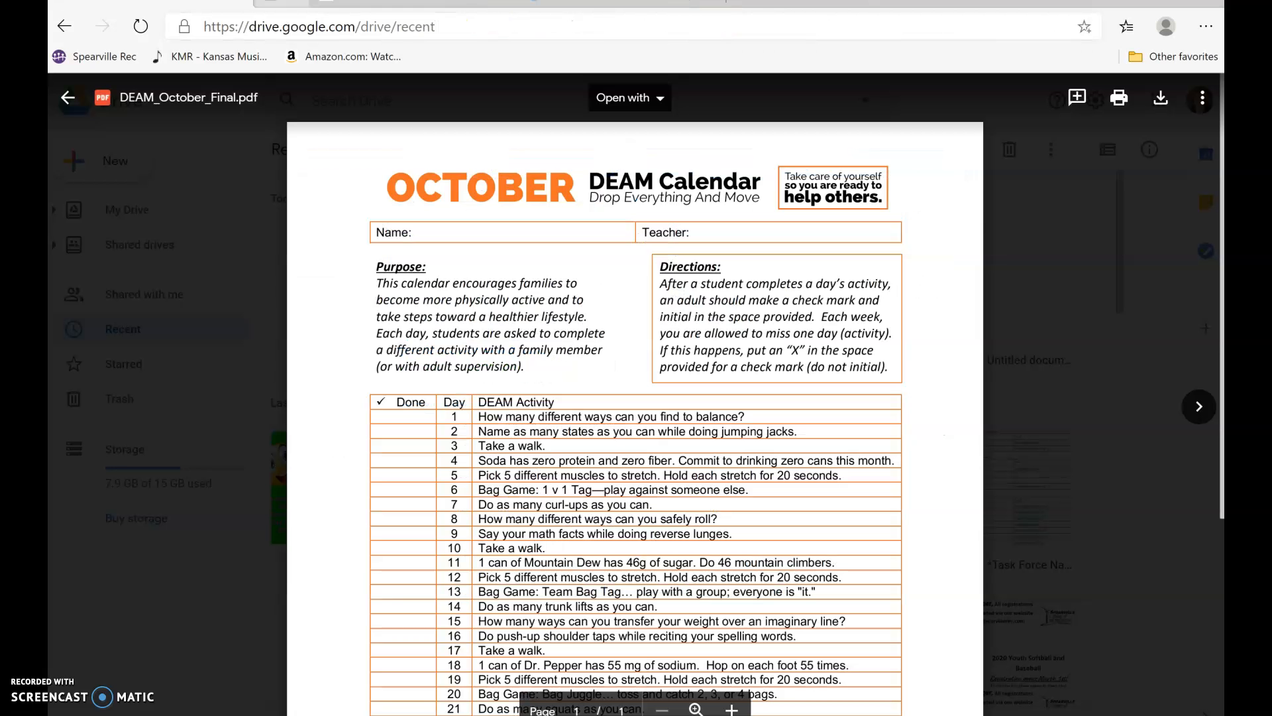
click(488, 5)
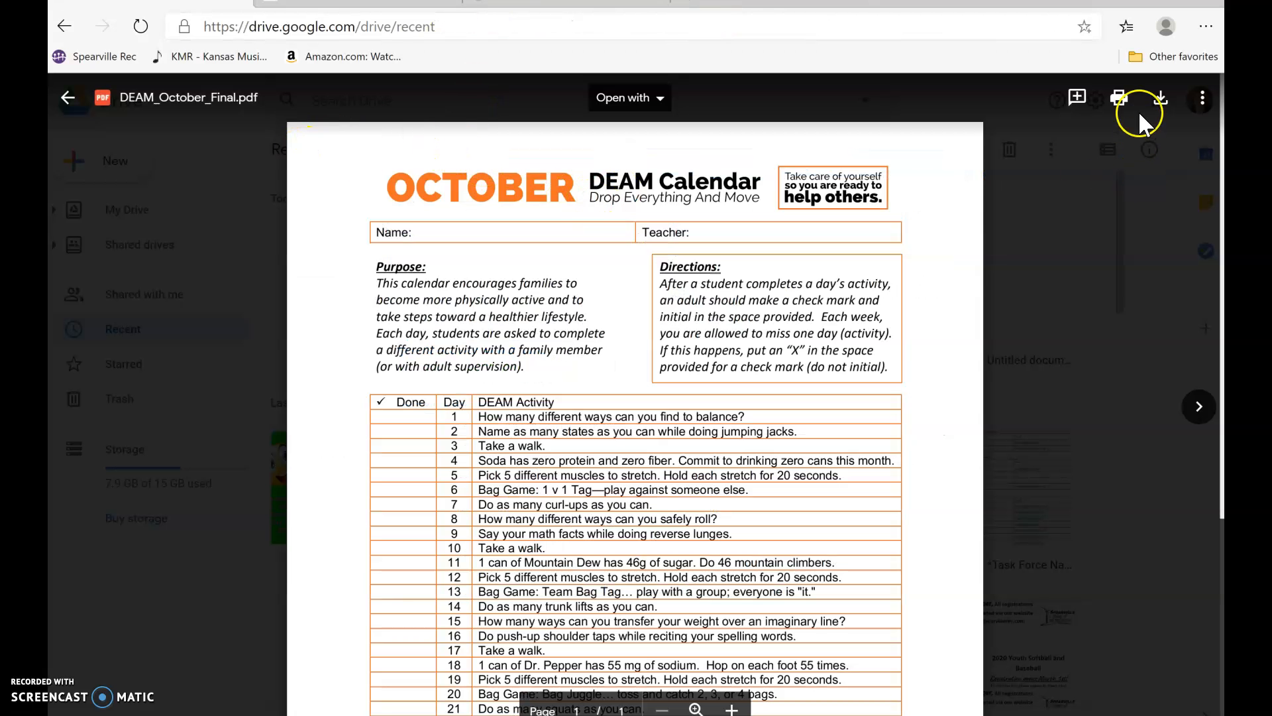
Step: Download DEAM_October_Final.pdf from Drive, open the downloaded copy, and return to the OPEN Active Home page
click(1163, 109)
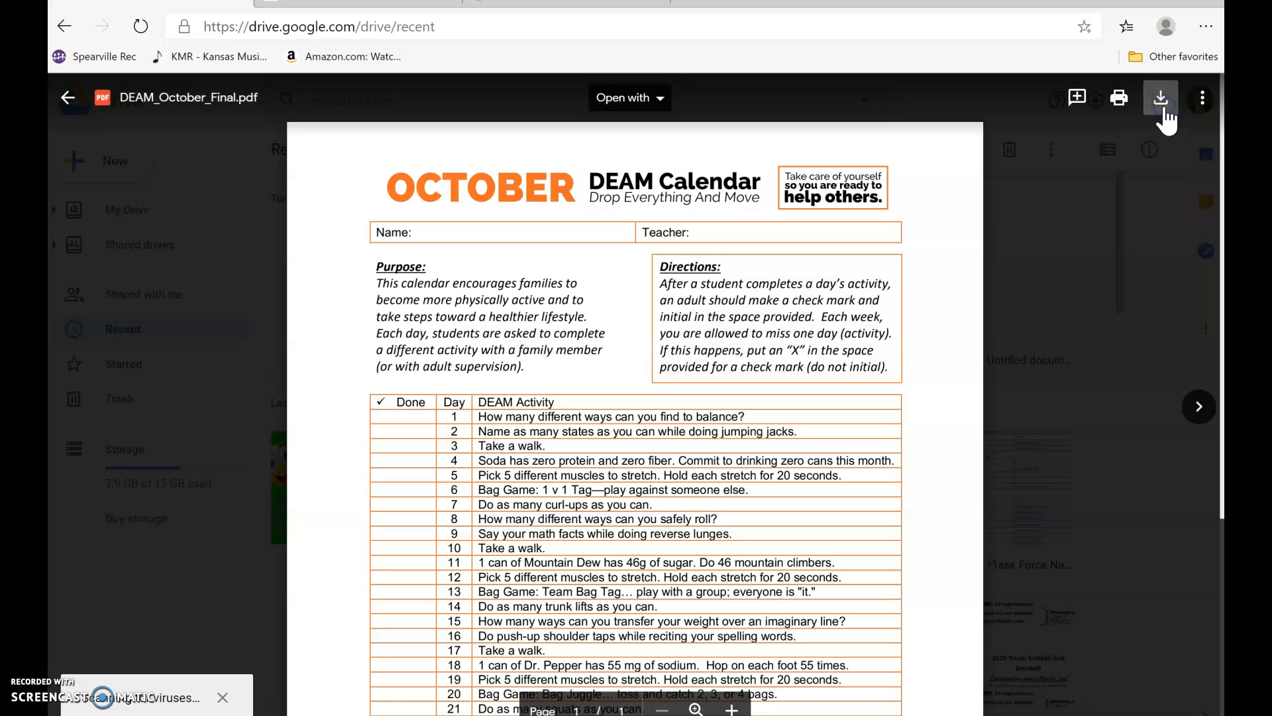
click(154, 708)
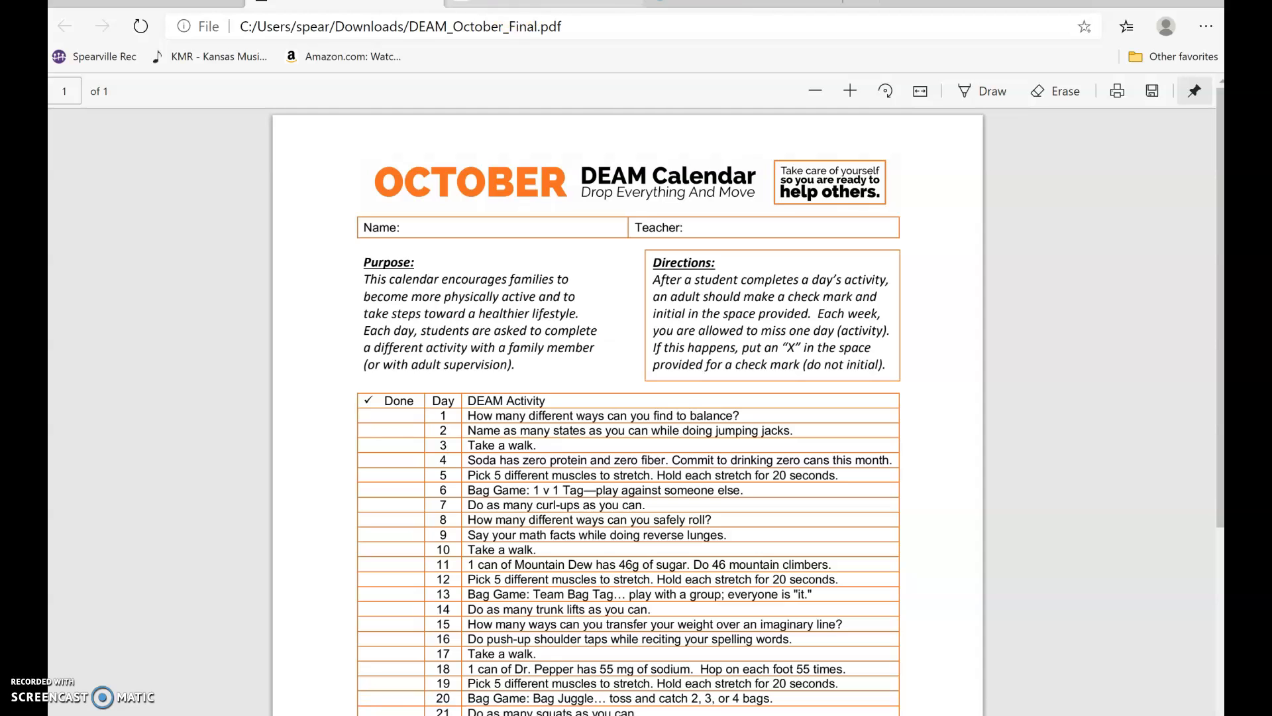
key(ctrl+Tab)
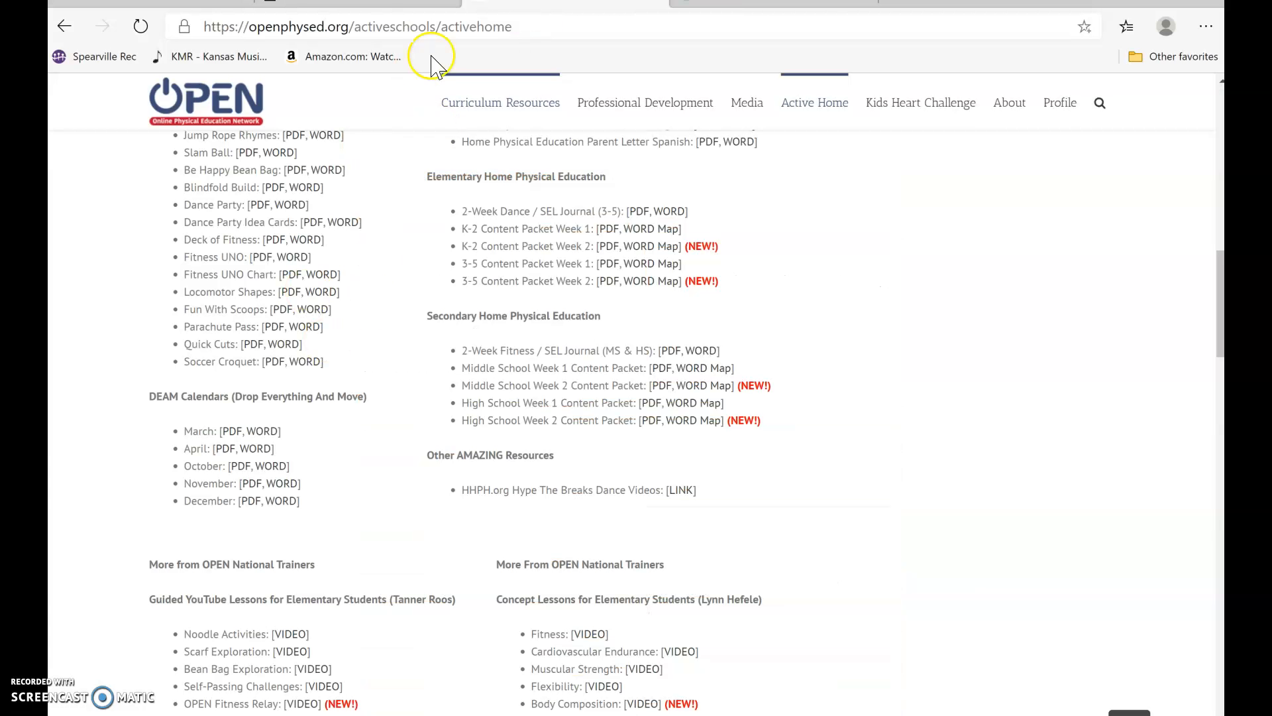
Step: Go back to Google Drive and close the DEAM_October_Final.pdf preview to show the recent files
click(372, 3)
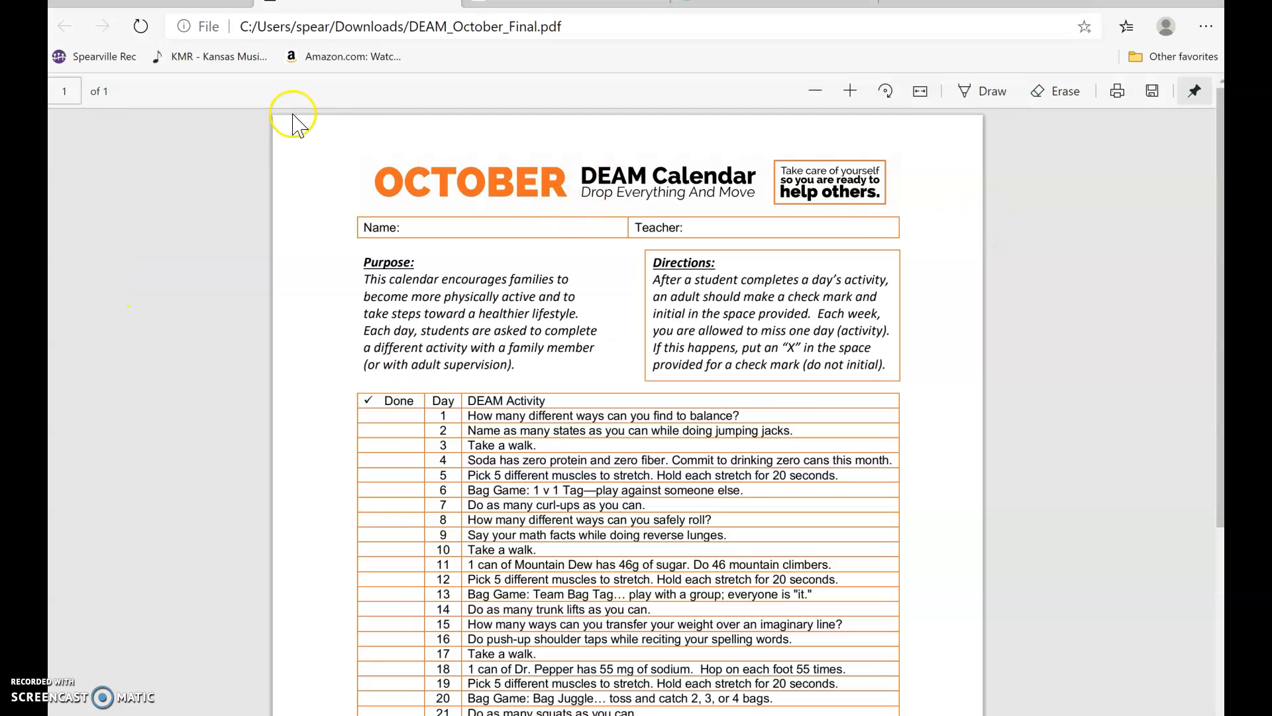
click(197, 4)
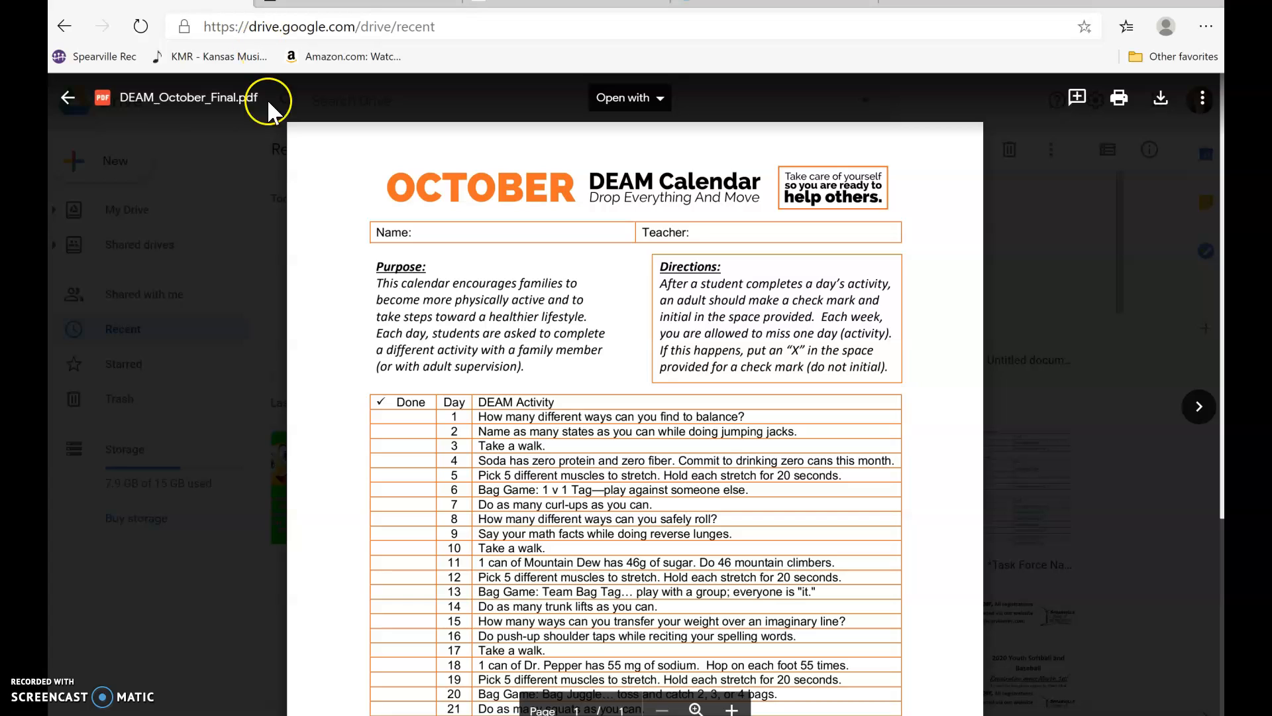
click(66, 98)
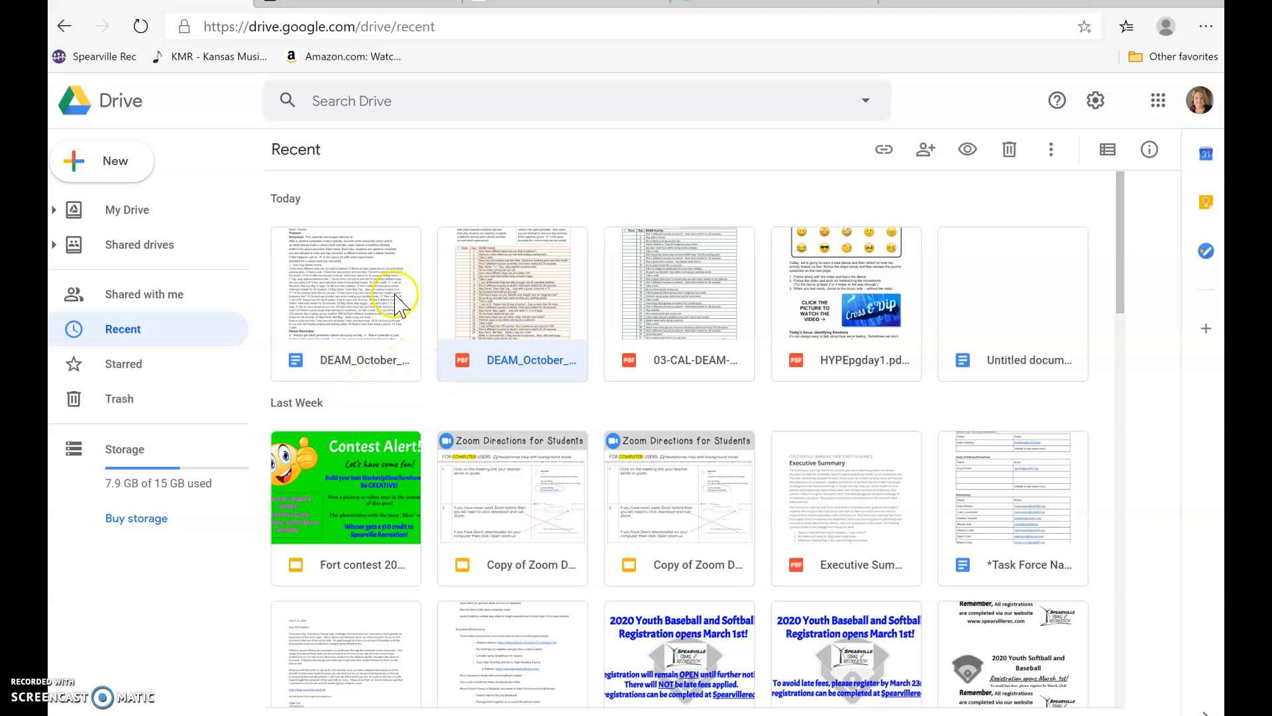
Step: Get a shareable link for DEAM_October_Final.pdf with link sharing turned on so anyone with the link can view
right_click(576, 371)
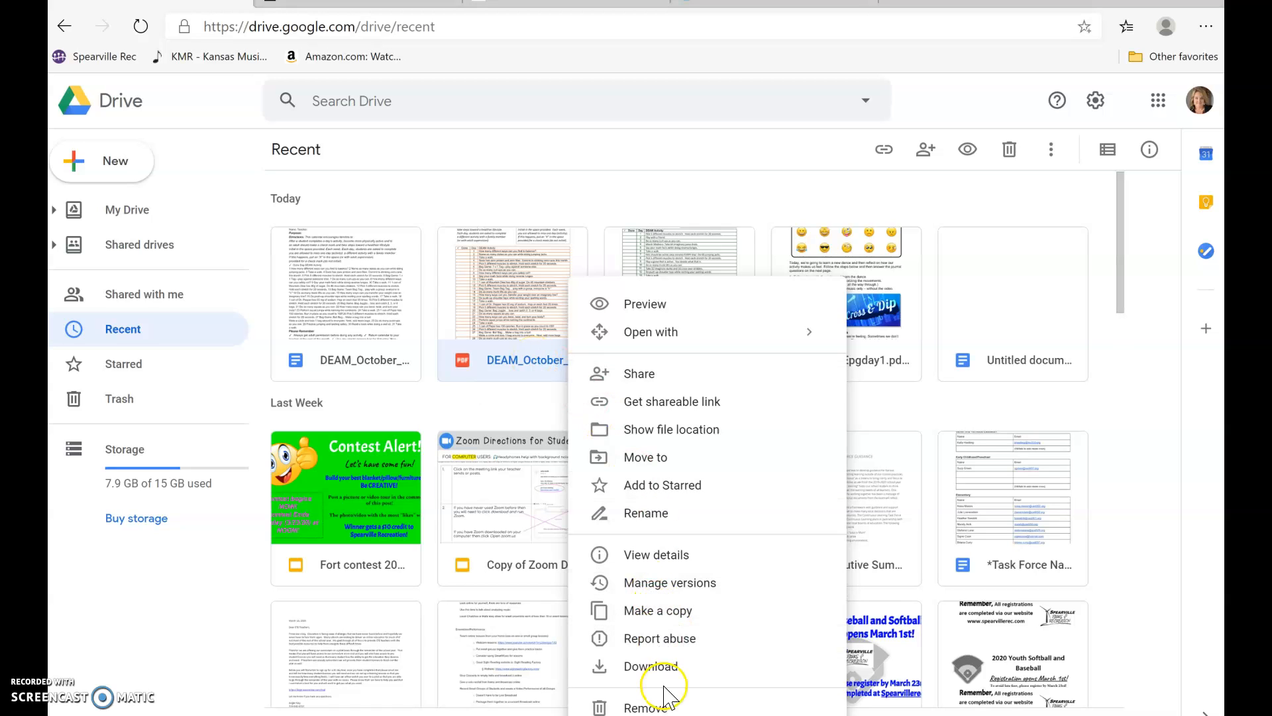
mouse_move(667, 339)
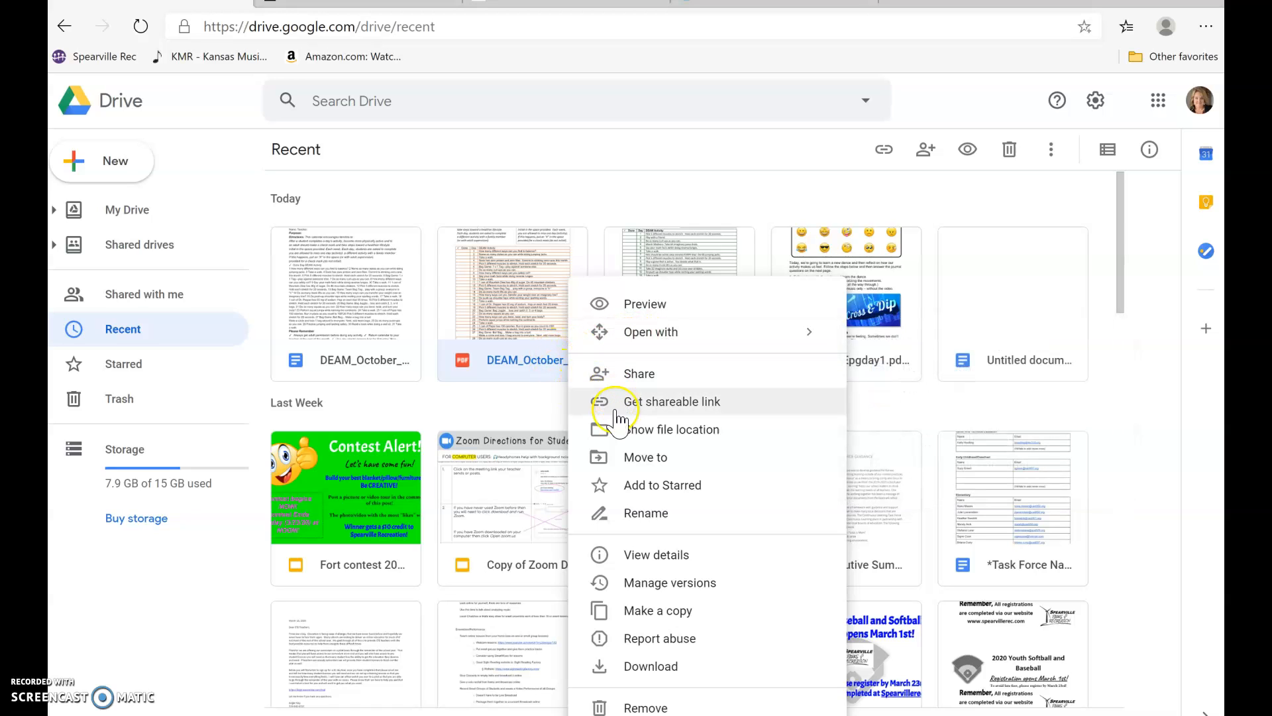
click(614, 411)
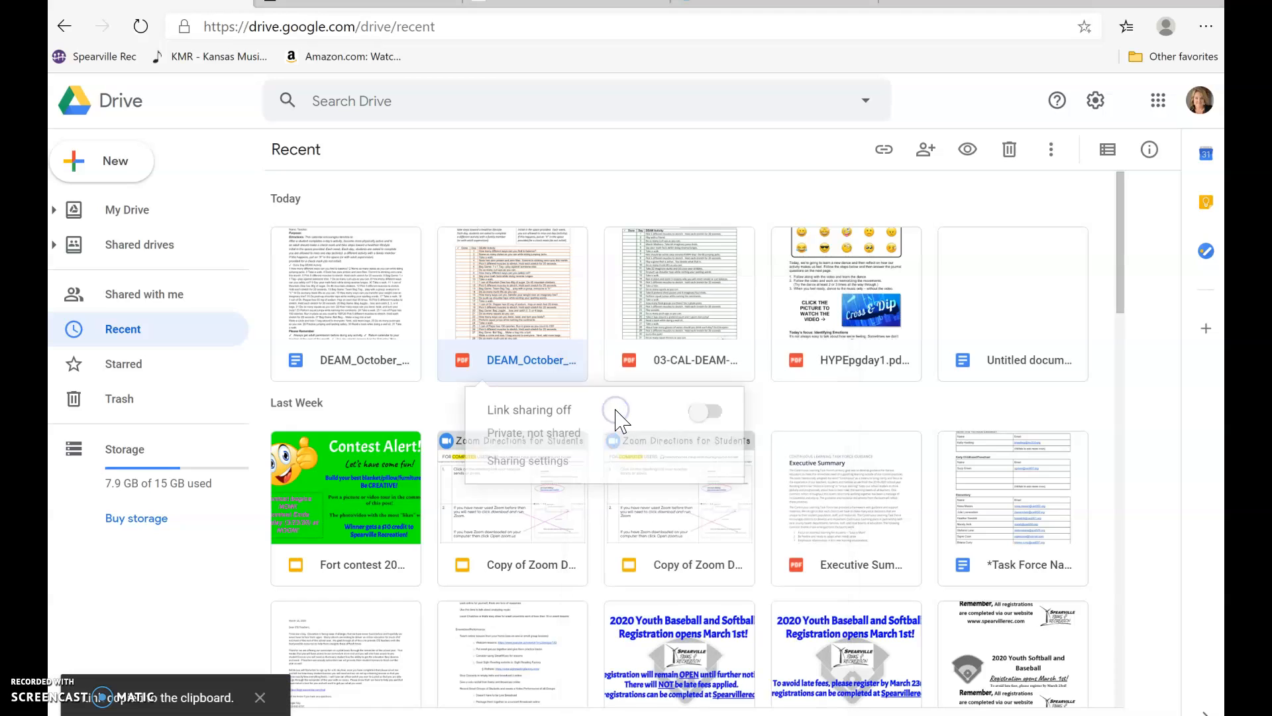
click(699, 418)
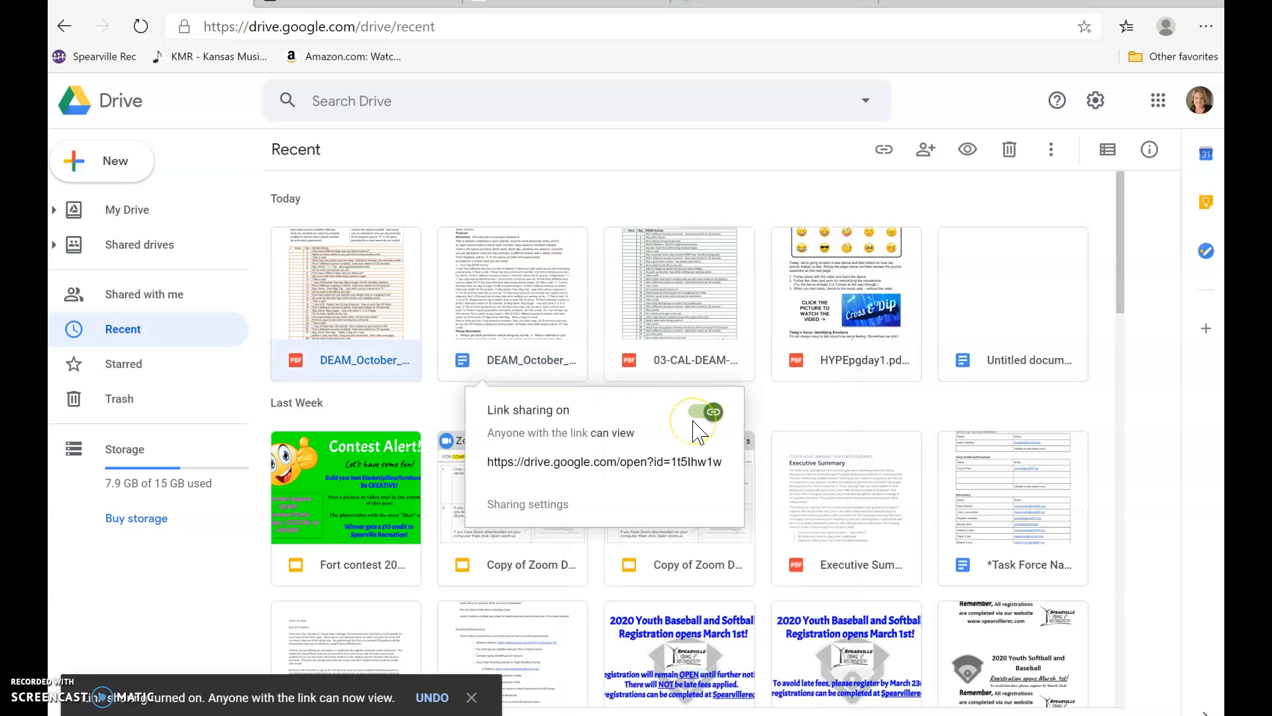
click(657, 462)
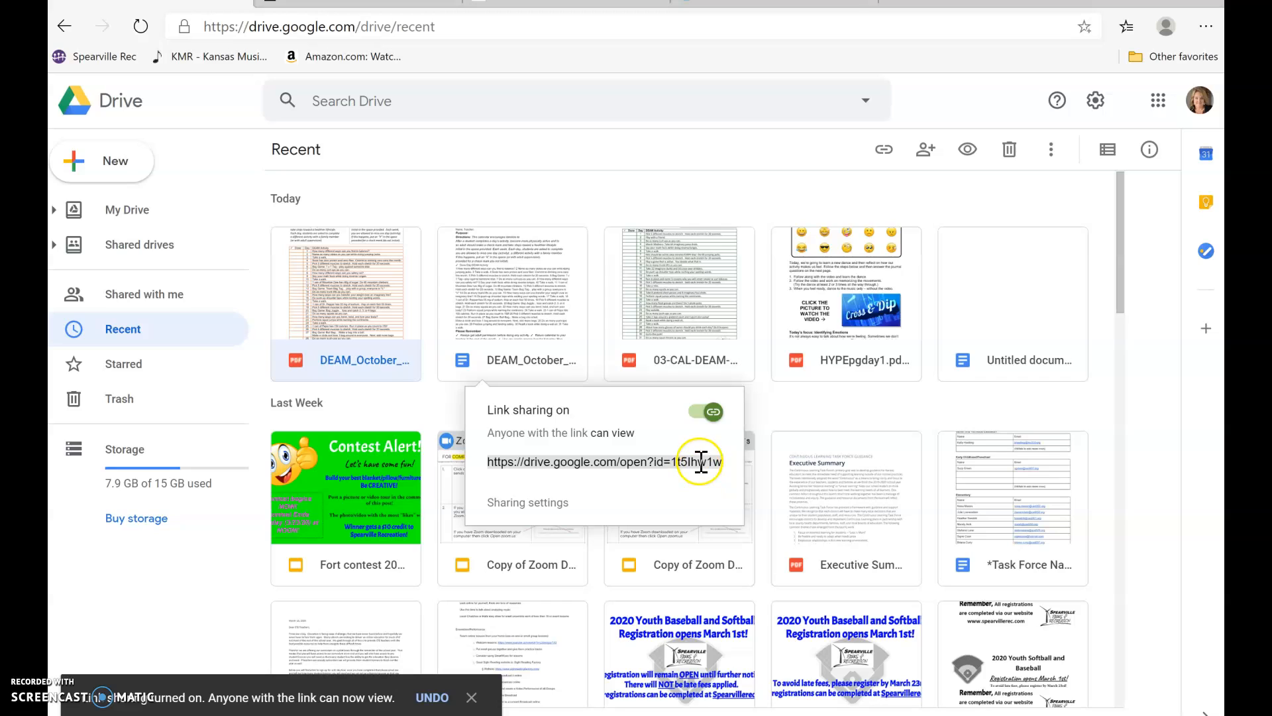
click(683, 217)
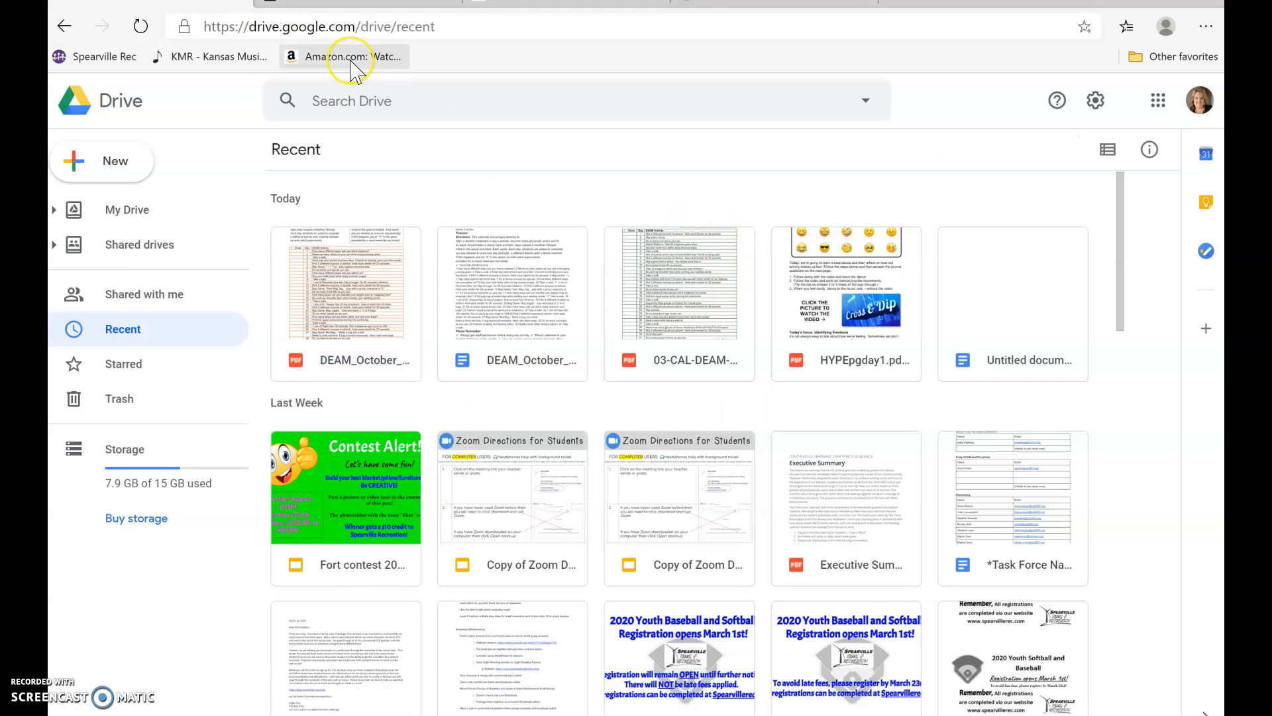
Step: Open Google in a new browser tab and bring up its list of apps
click(348, 2)
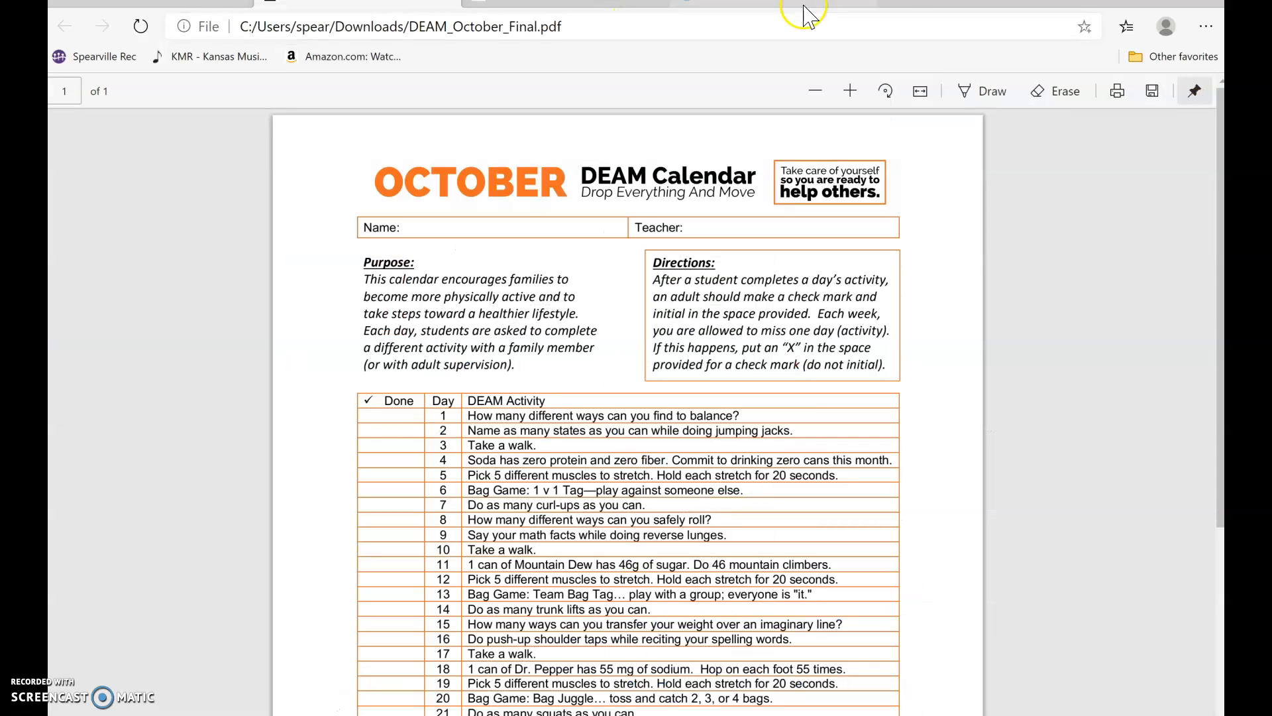
click(895, 1)
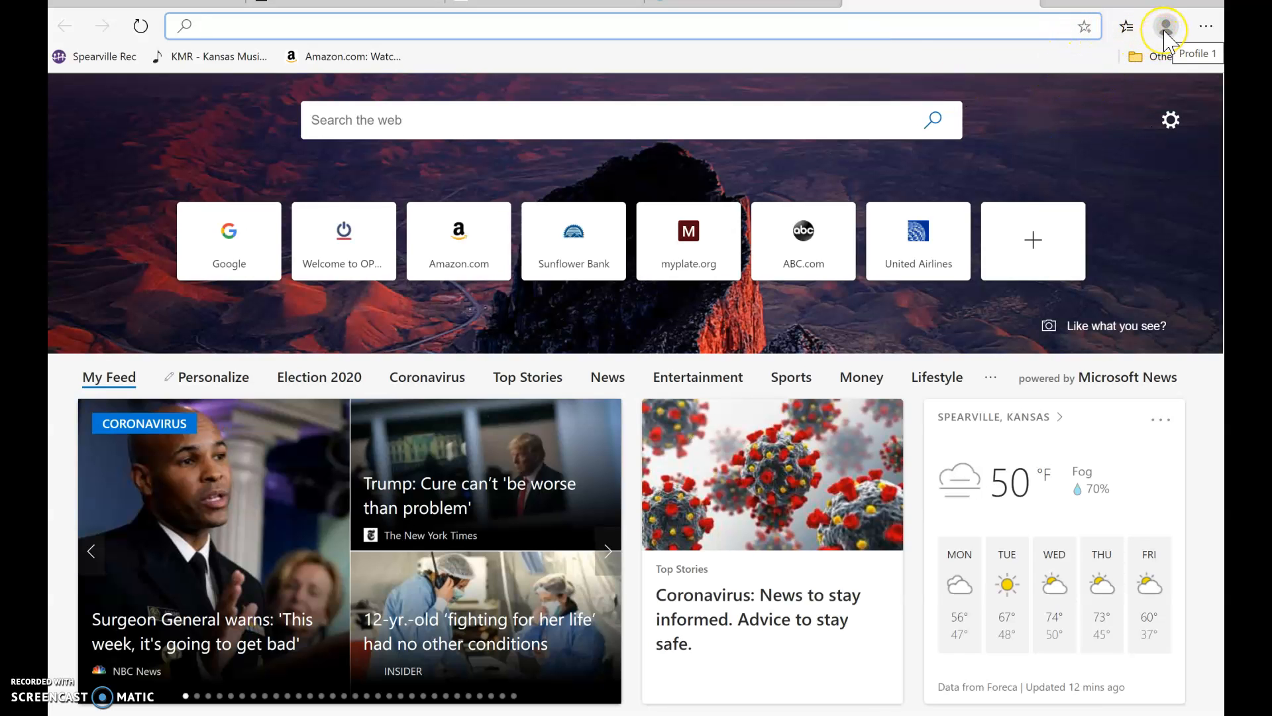
text(google)
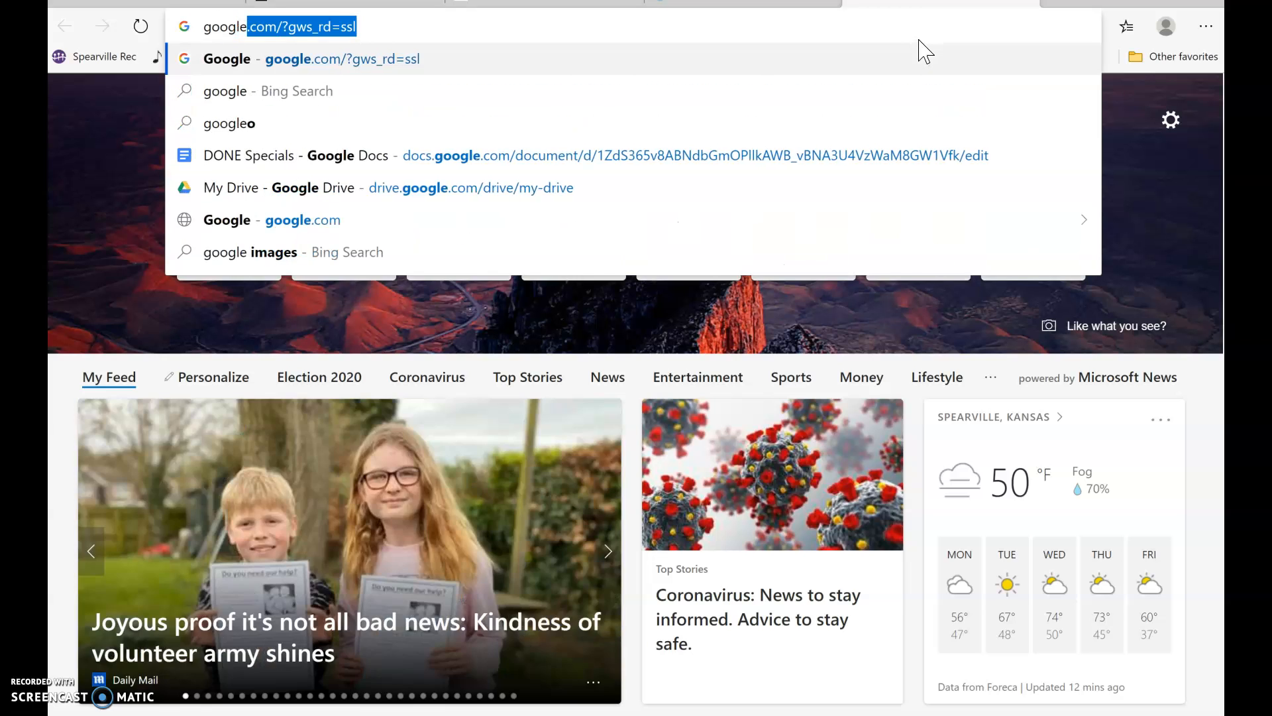
key(Return)
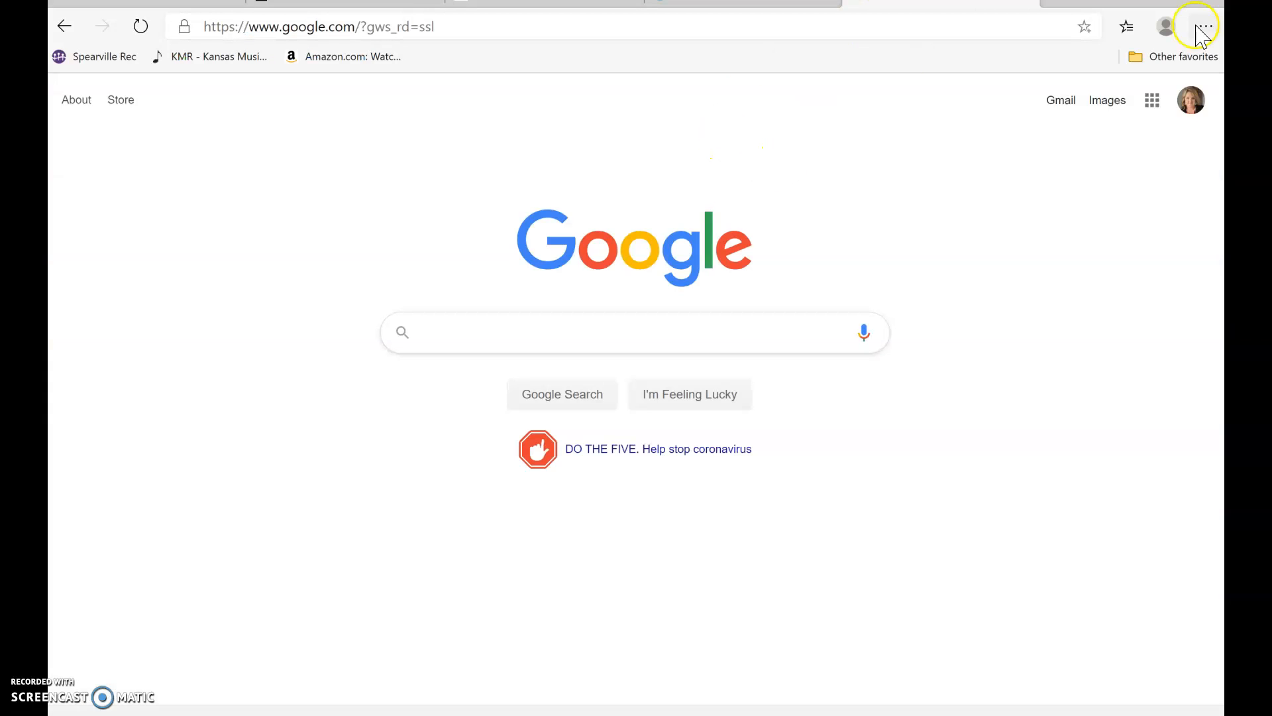
click(1152, 101)
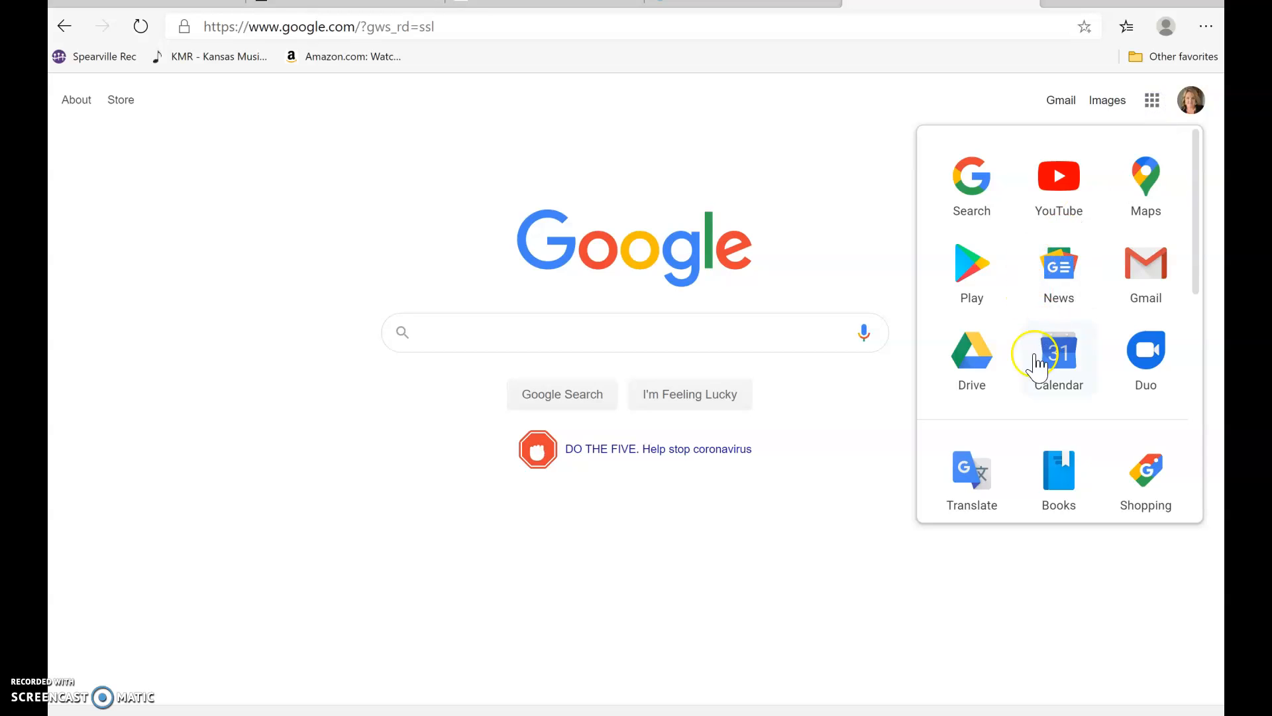
Step: Search the web for seesaw, open the Seesaw website, and go to its login
click(461, 28)
text(seesaw)
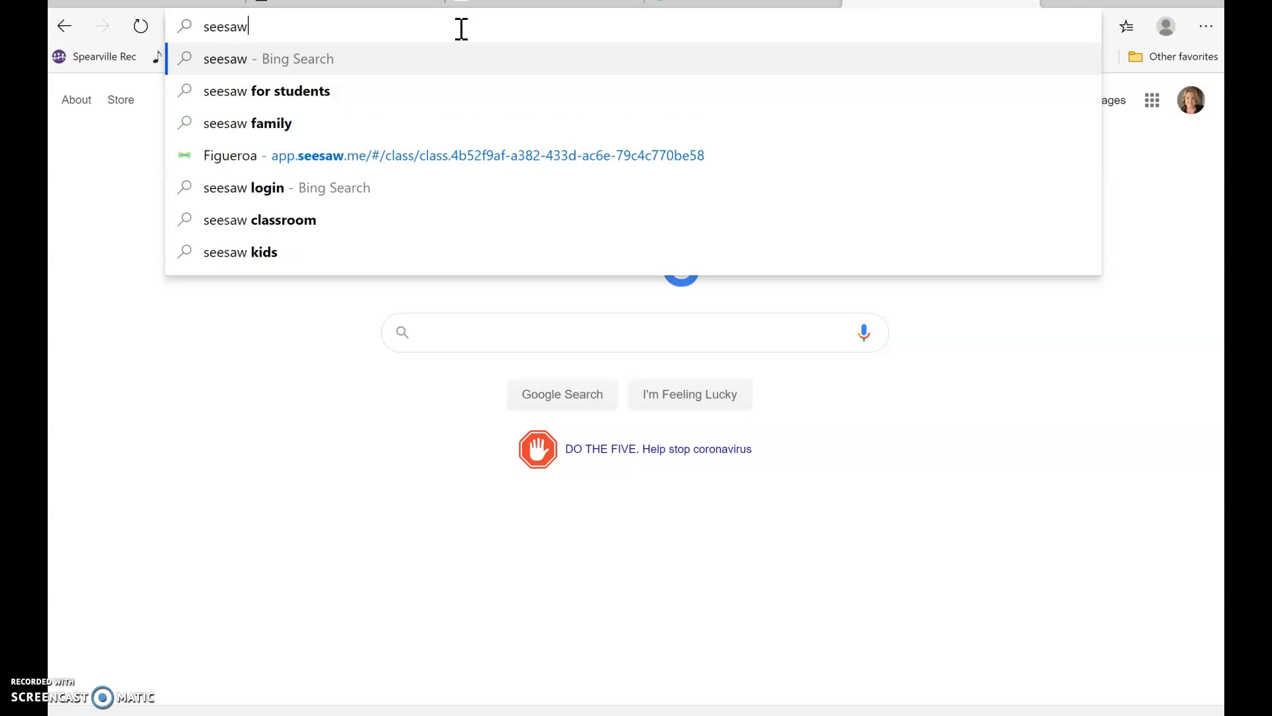
key(Return)
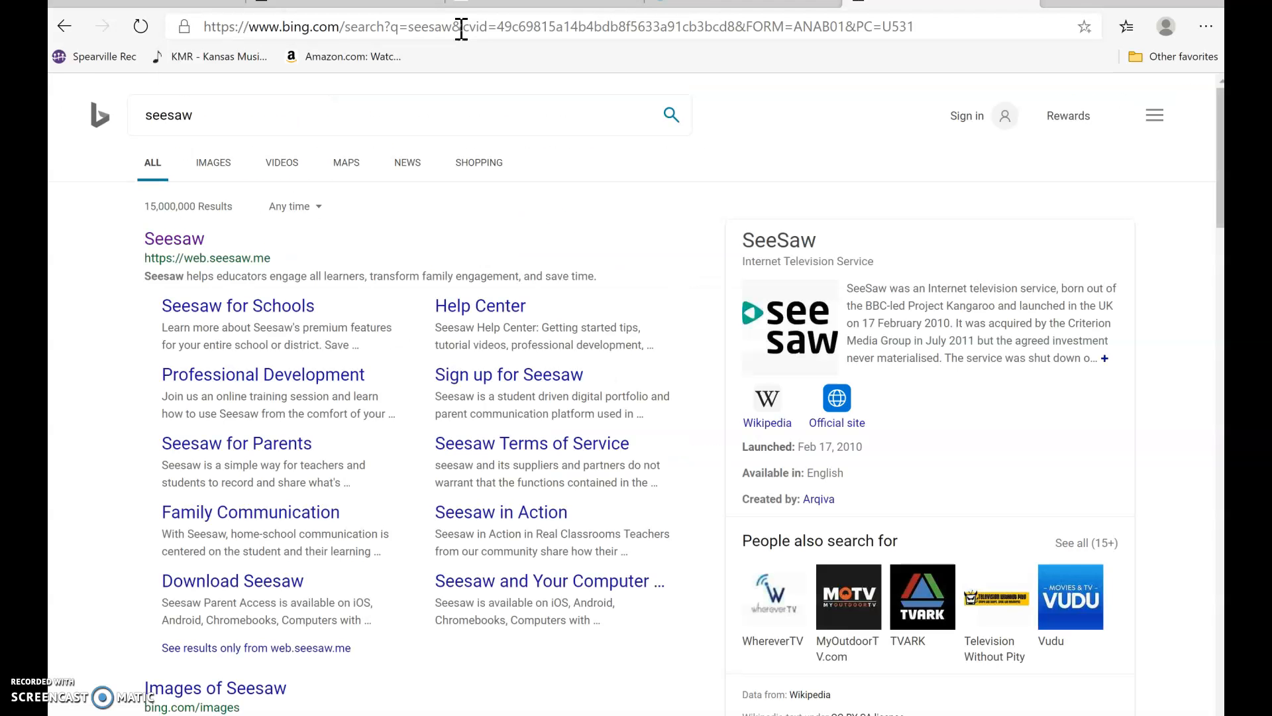
click(172, 242)
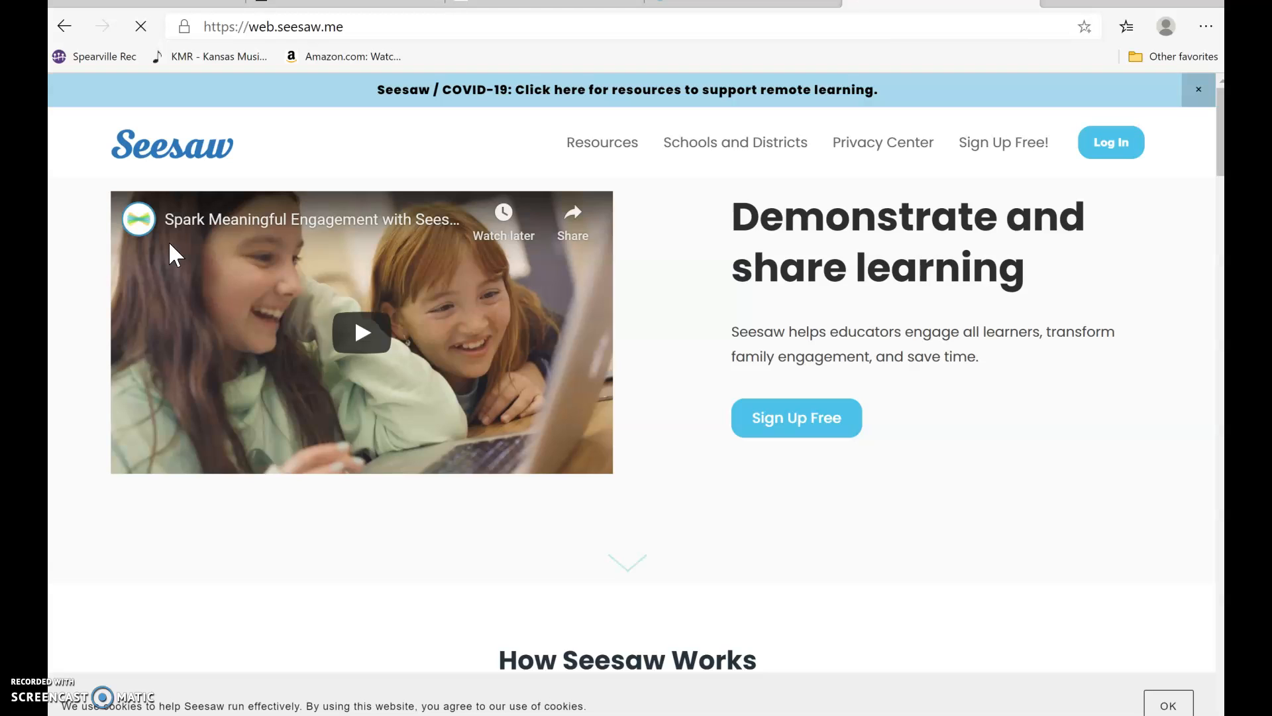
click(1115, 146)
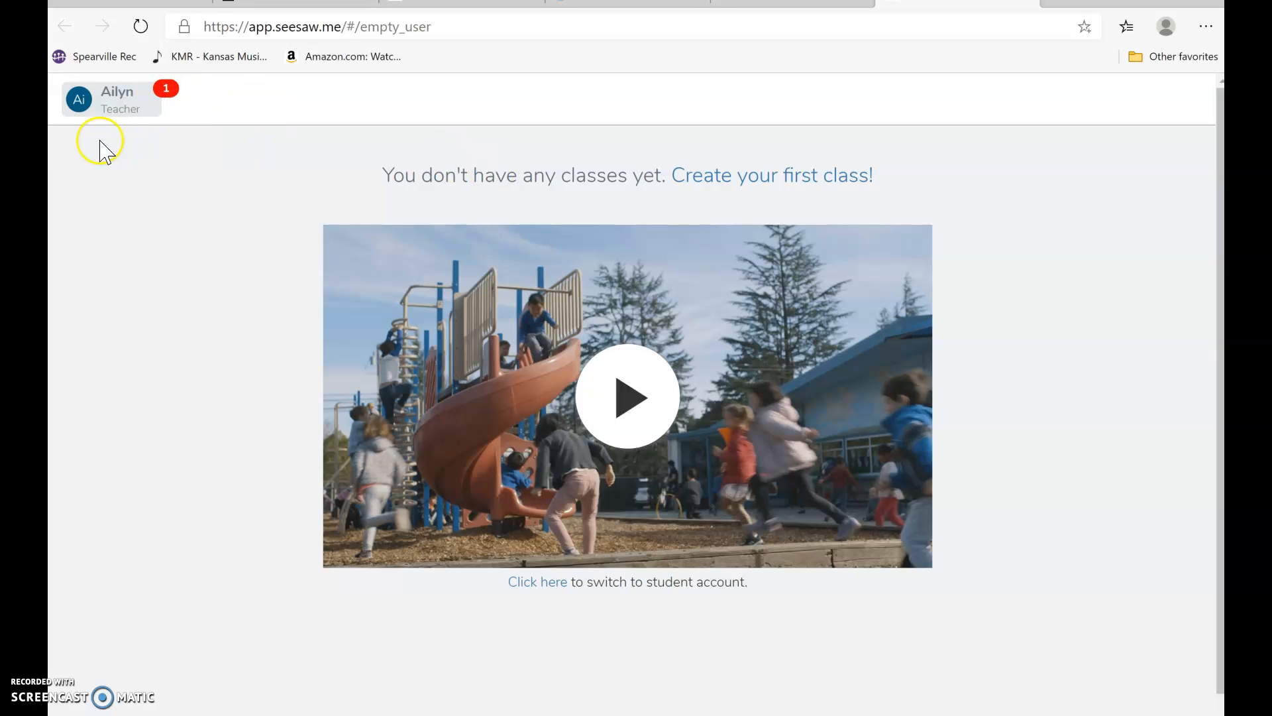
Step: Sign out of the Seesaw account that has no classes
click(114, 99)
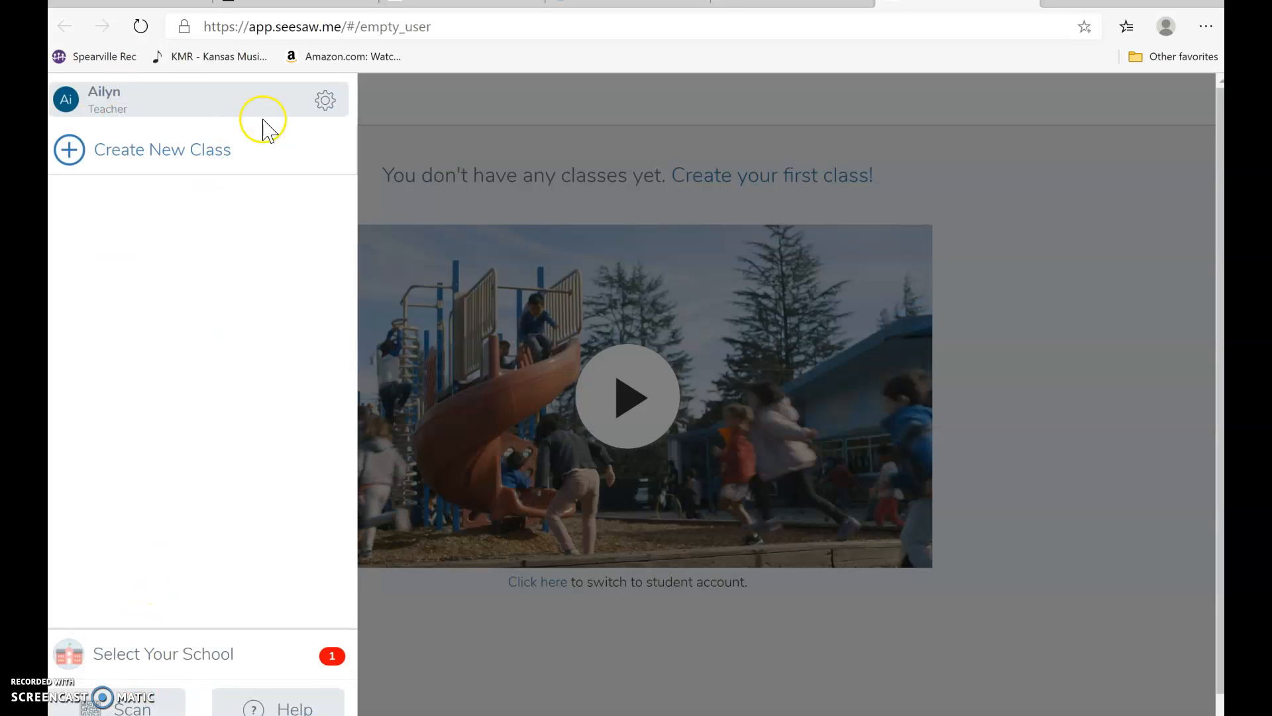
click(324, 106)
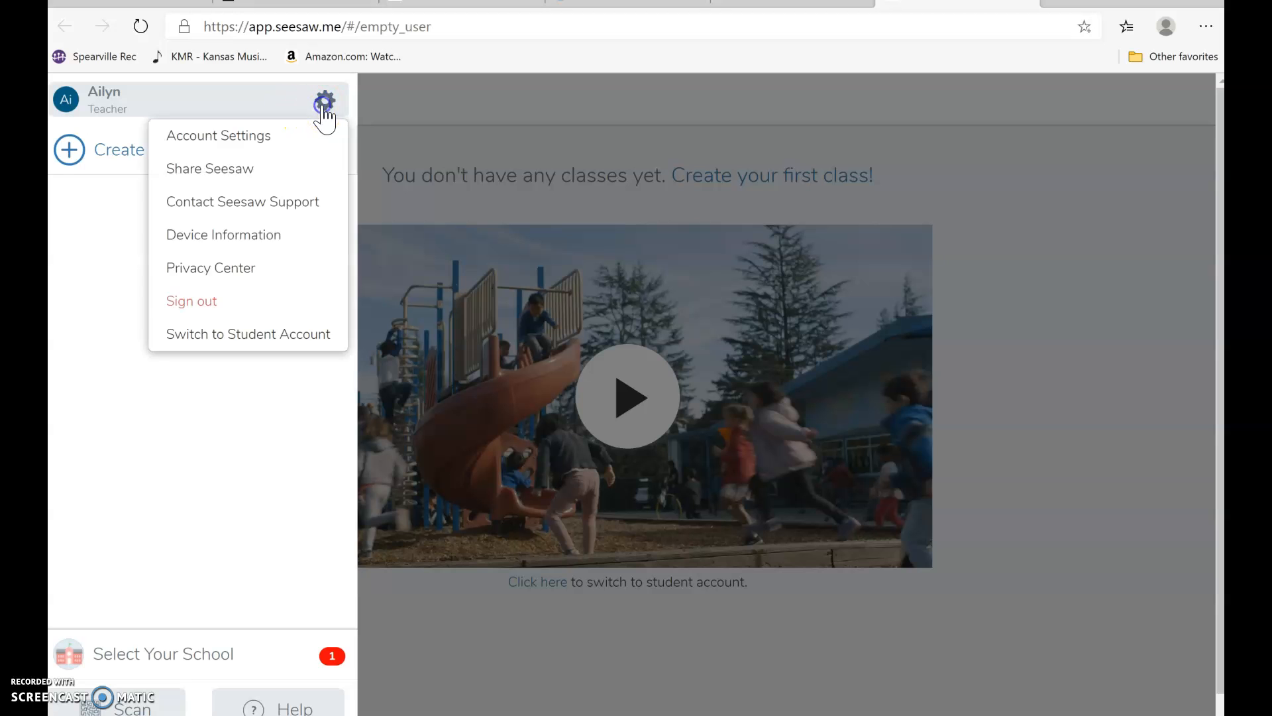
click(229, 297)
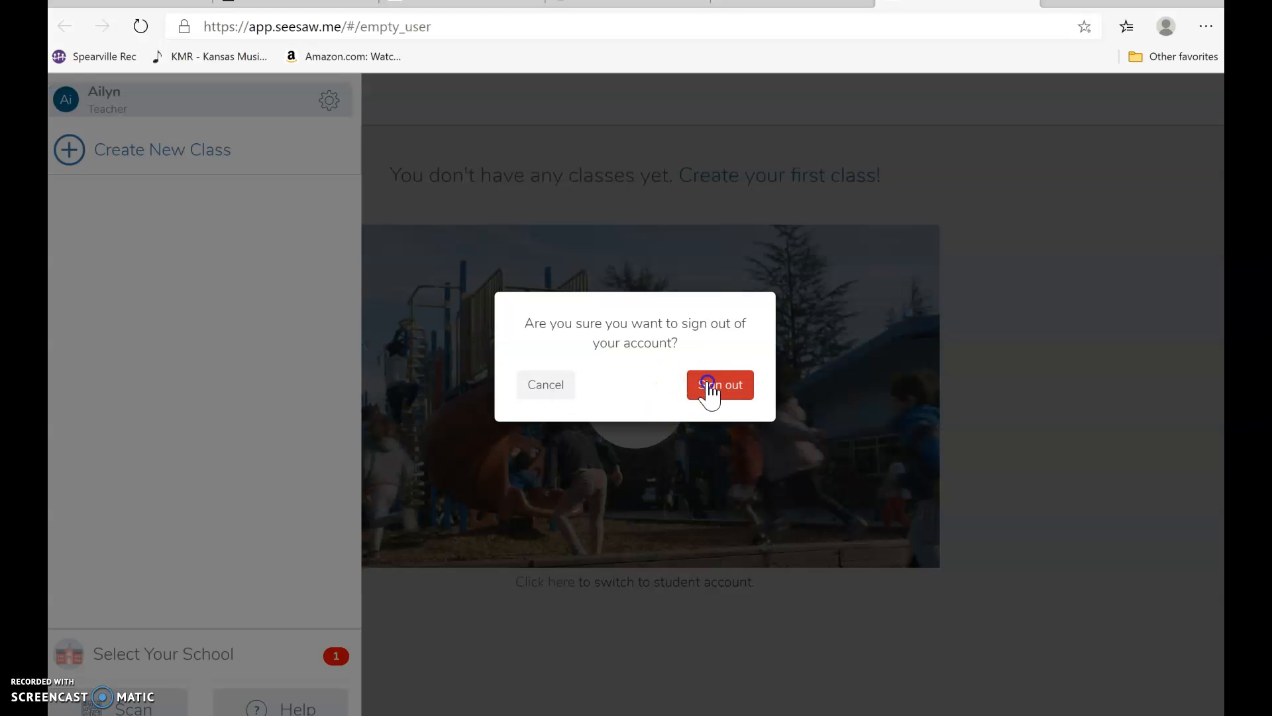
click(708, 383)
Step: Sign in to Seesaw as a teacher with the existing Google account
click(667, 319)
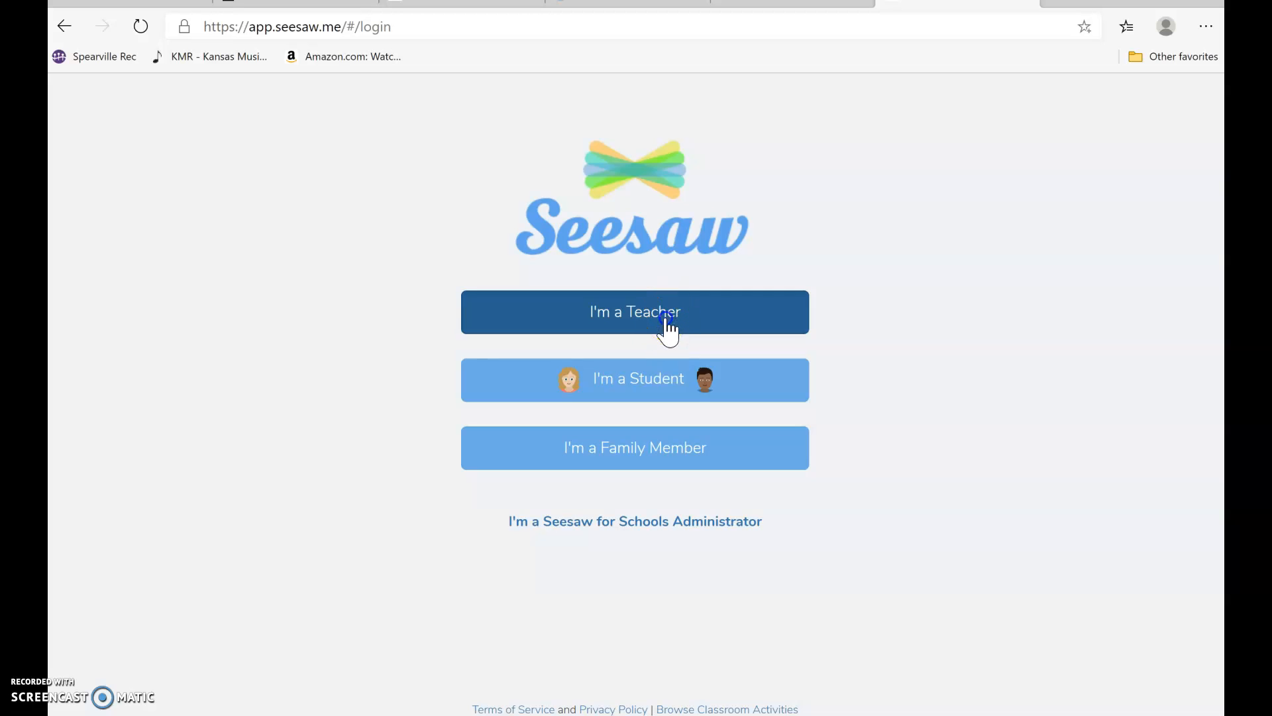
click(591, 413)
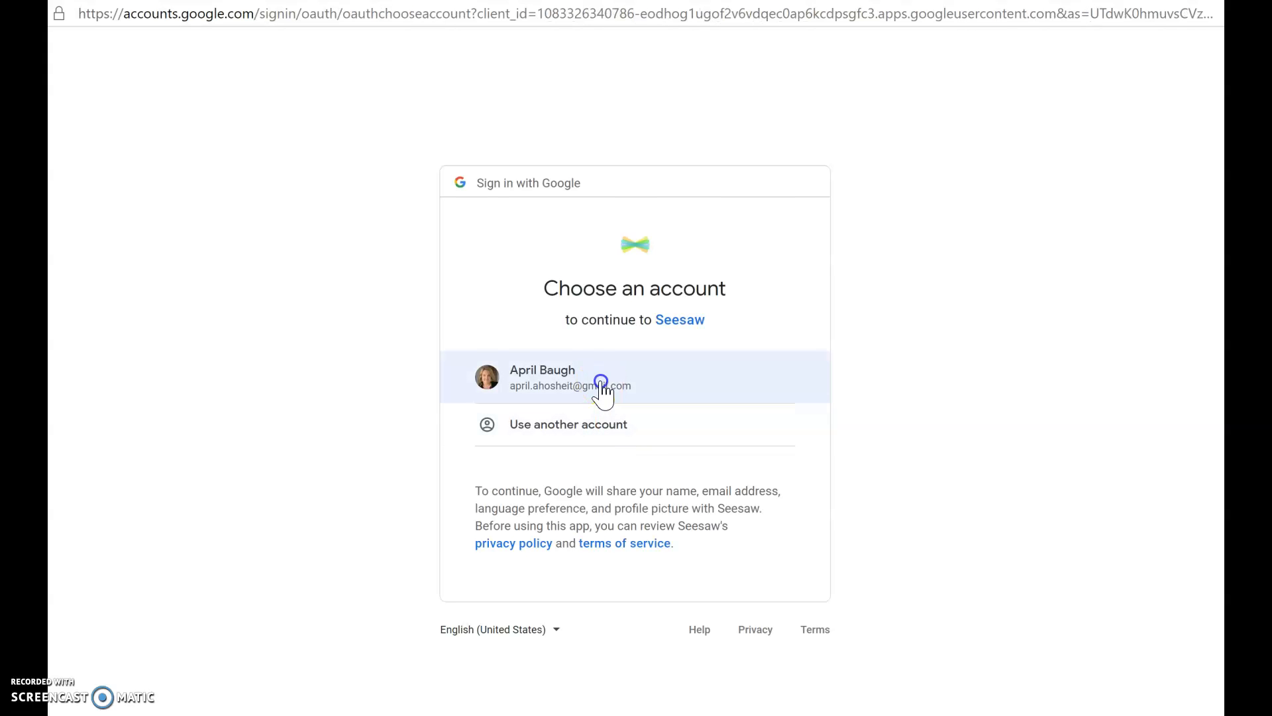
click(600, 383)
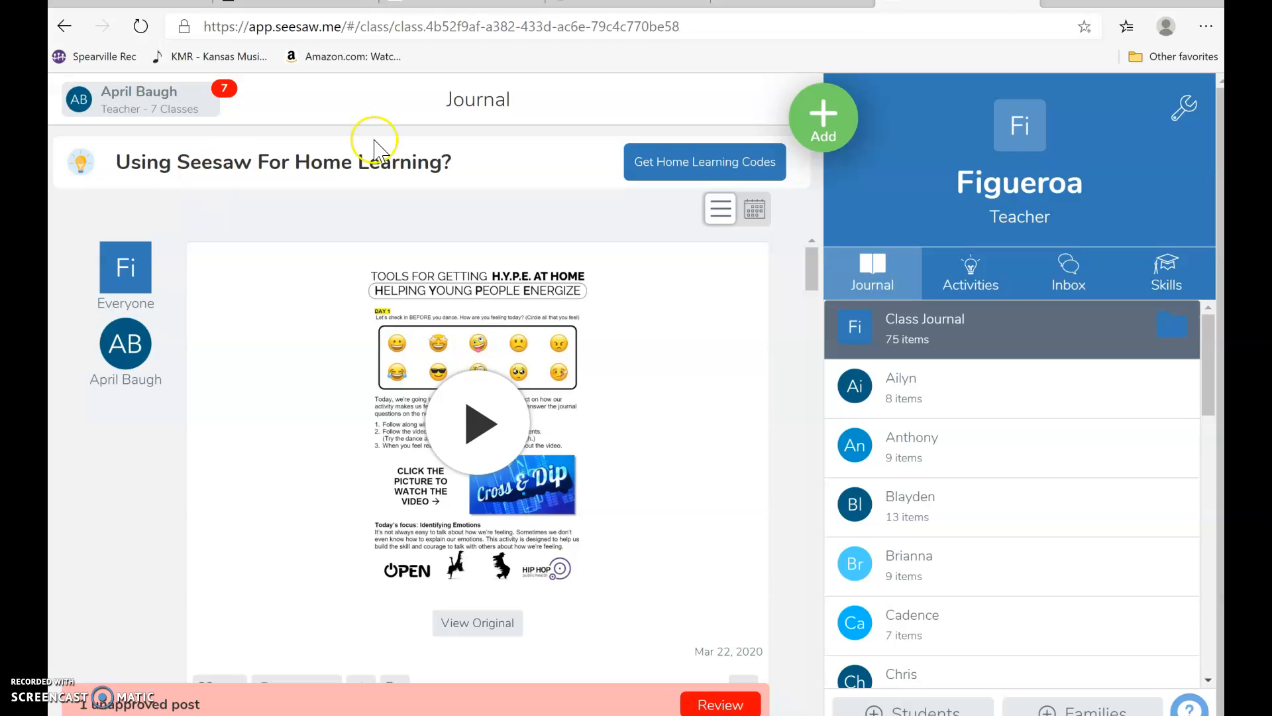
Step: Start a student work post of type Link in the class journal using the copied Drive link to the calendar
click(824, 123)
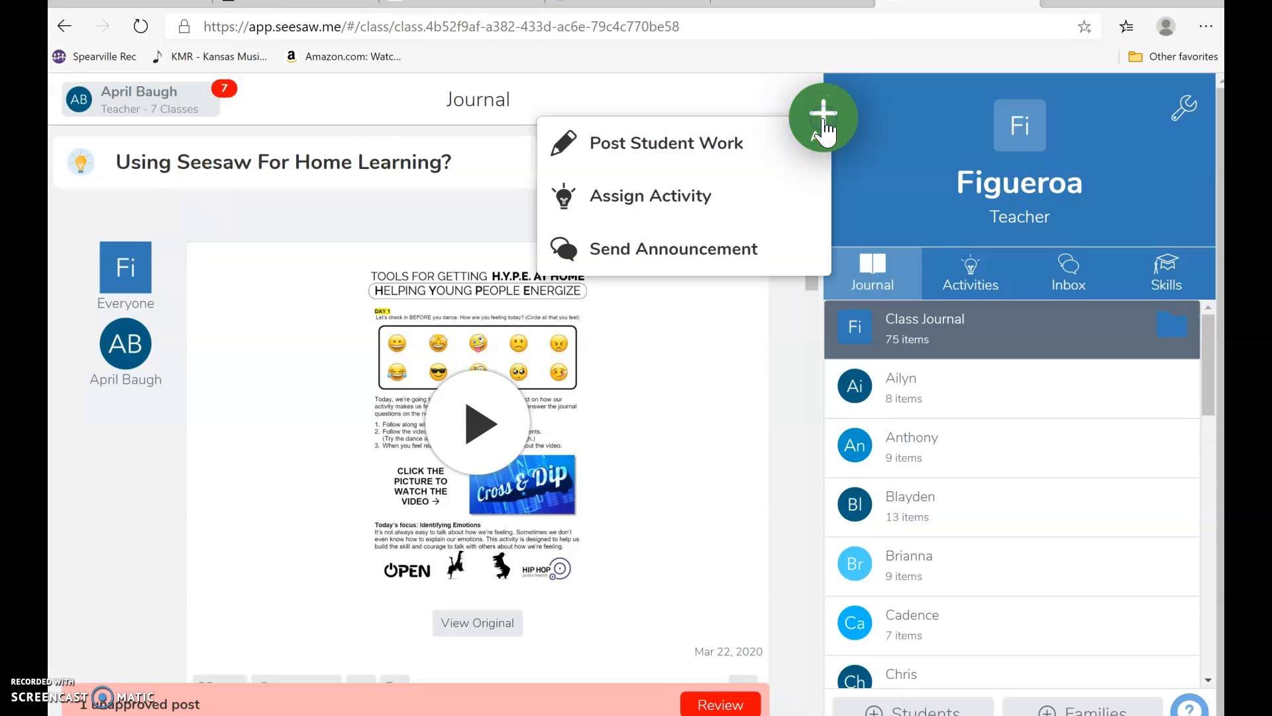
click(673, 140)
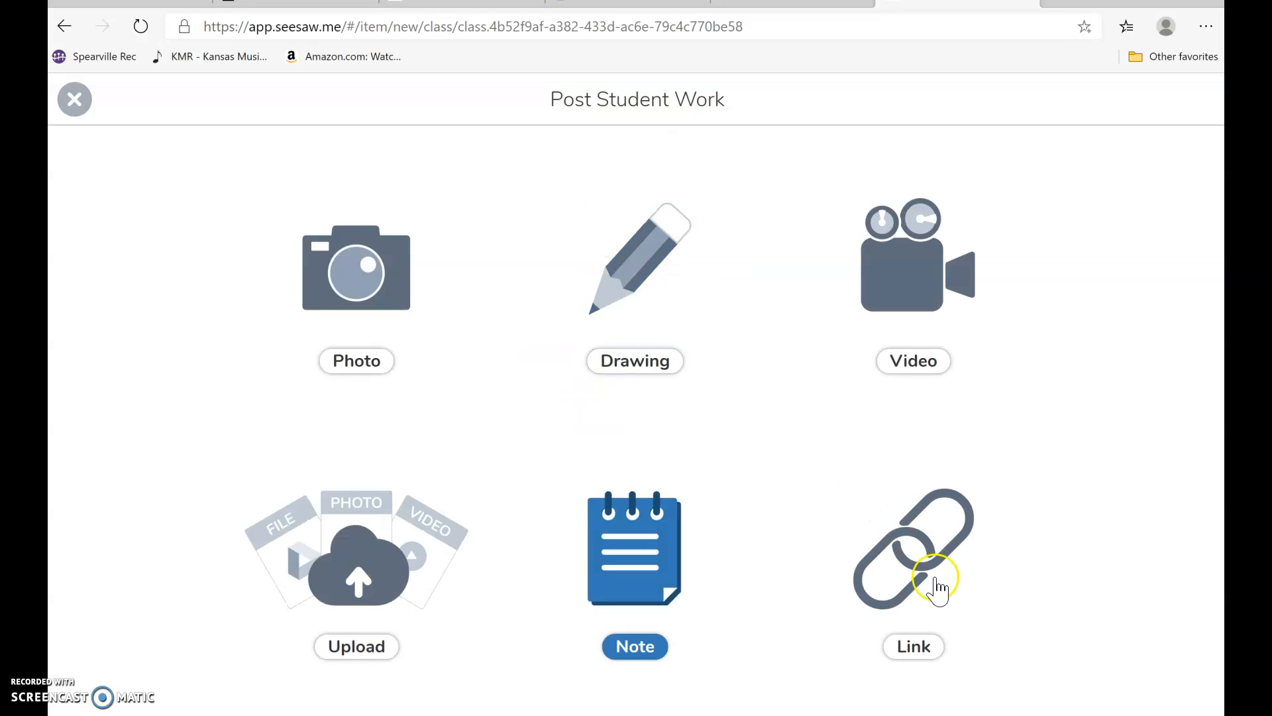
click(908, 574)
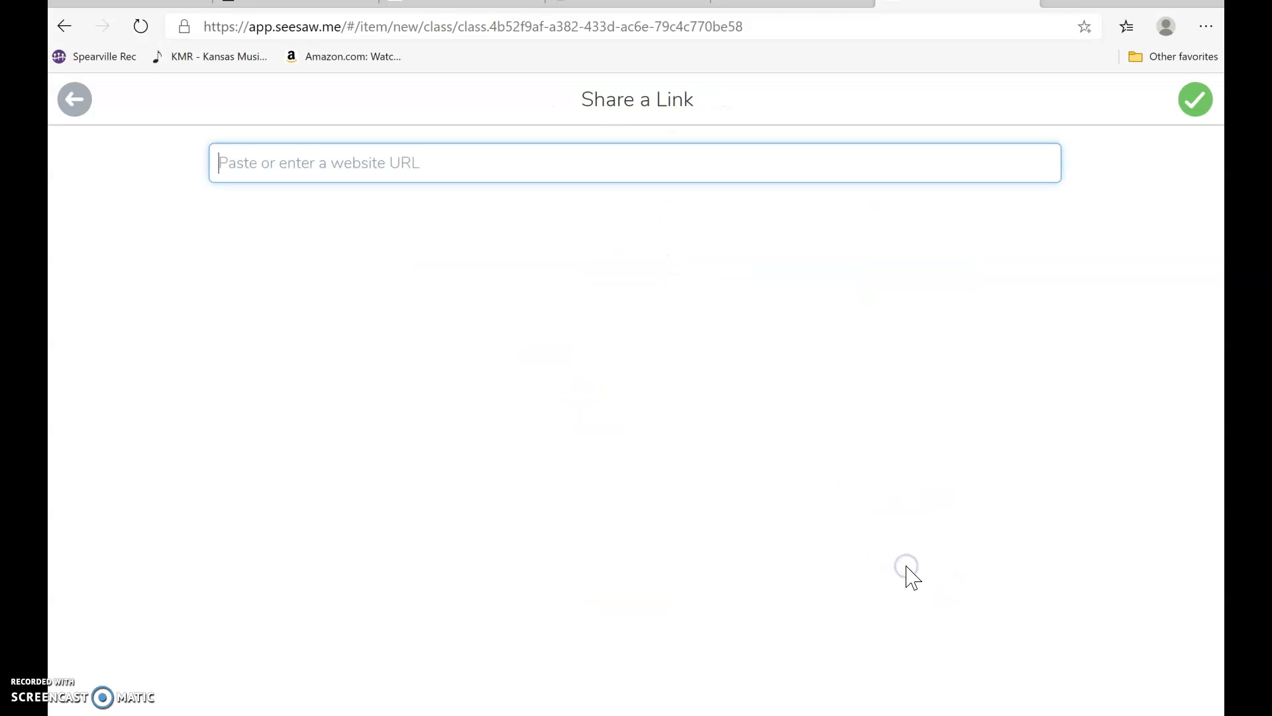
right_click(281, 162)
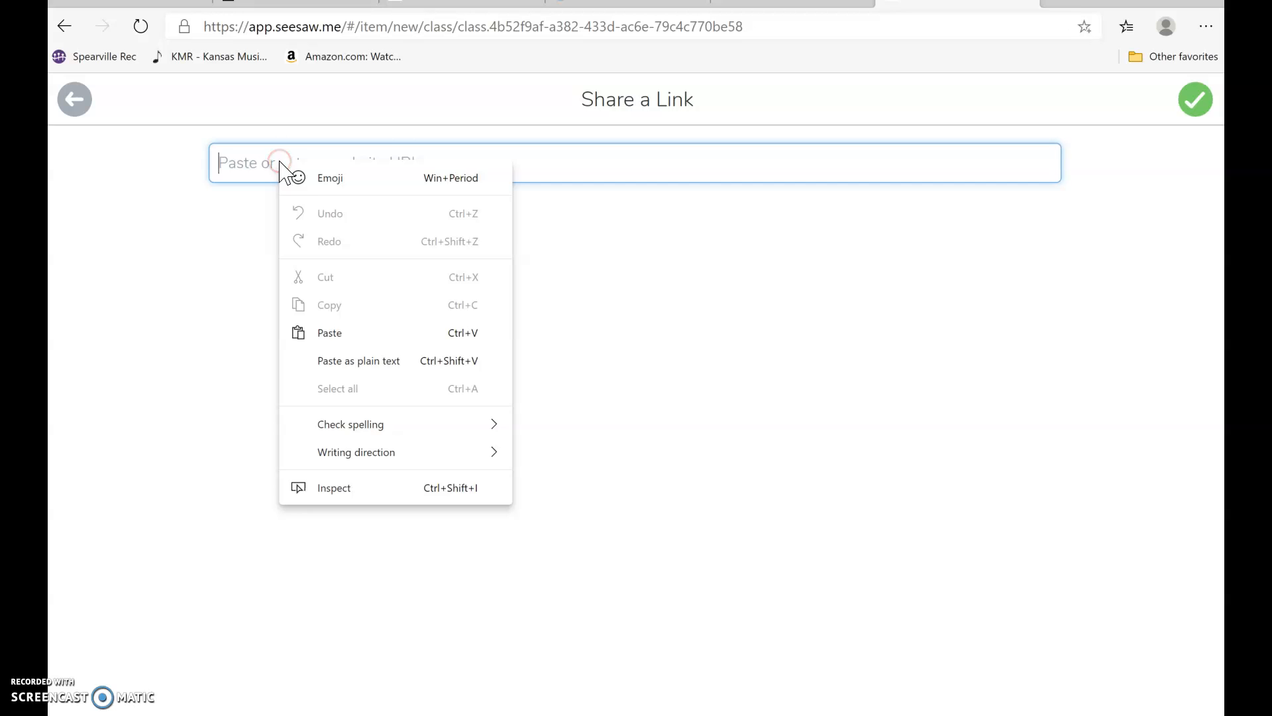
click(346, 335)
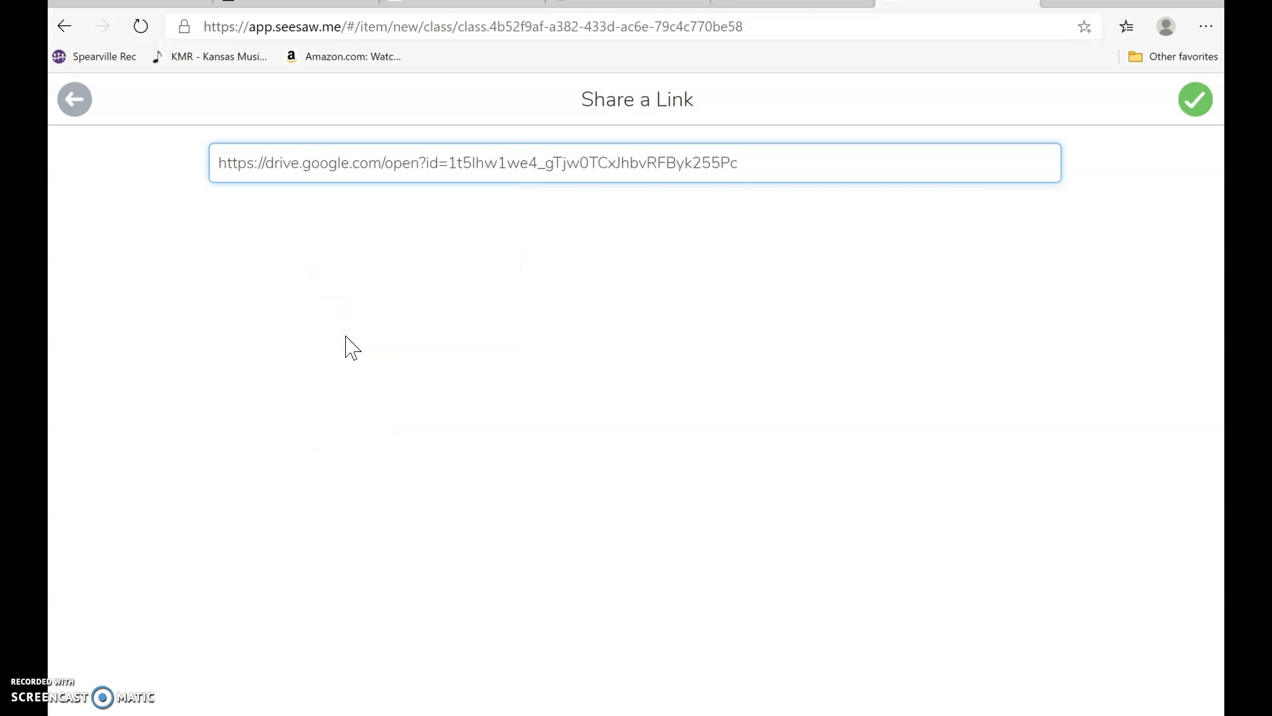
click(1194, 103)
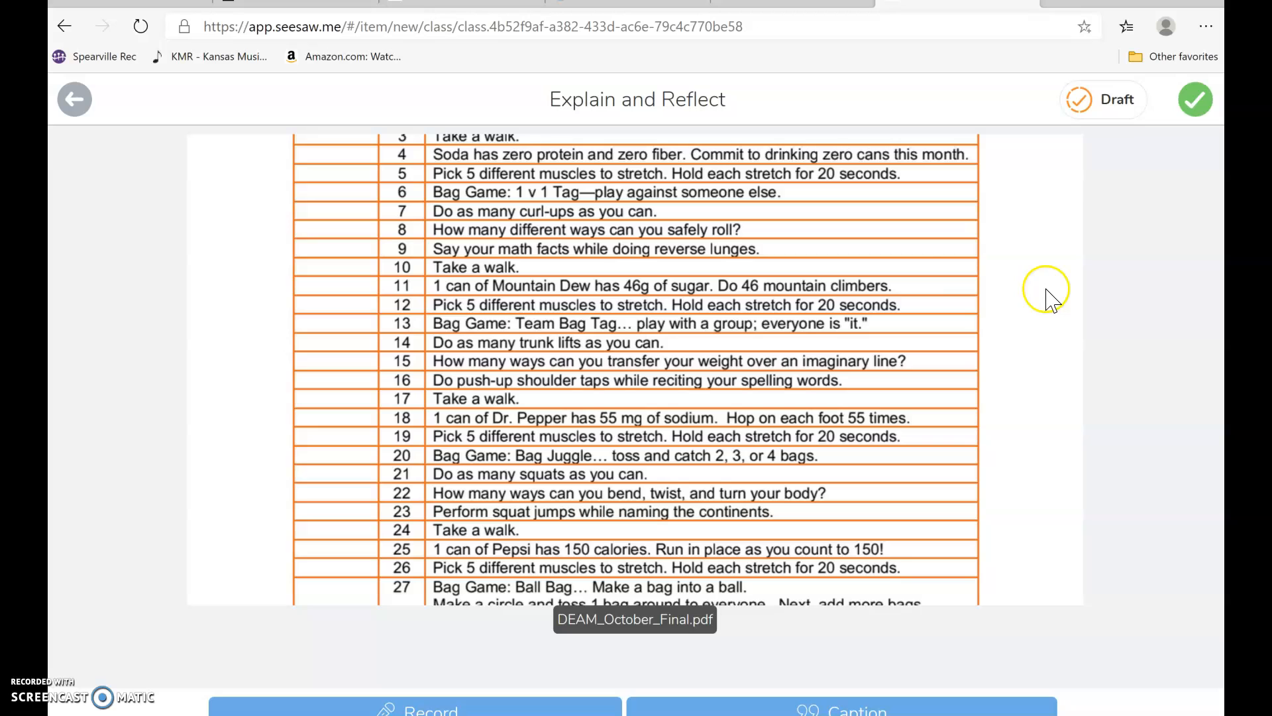
Step: Post the linked calendar to all students in the class
click(1198, 103)
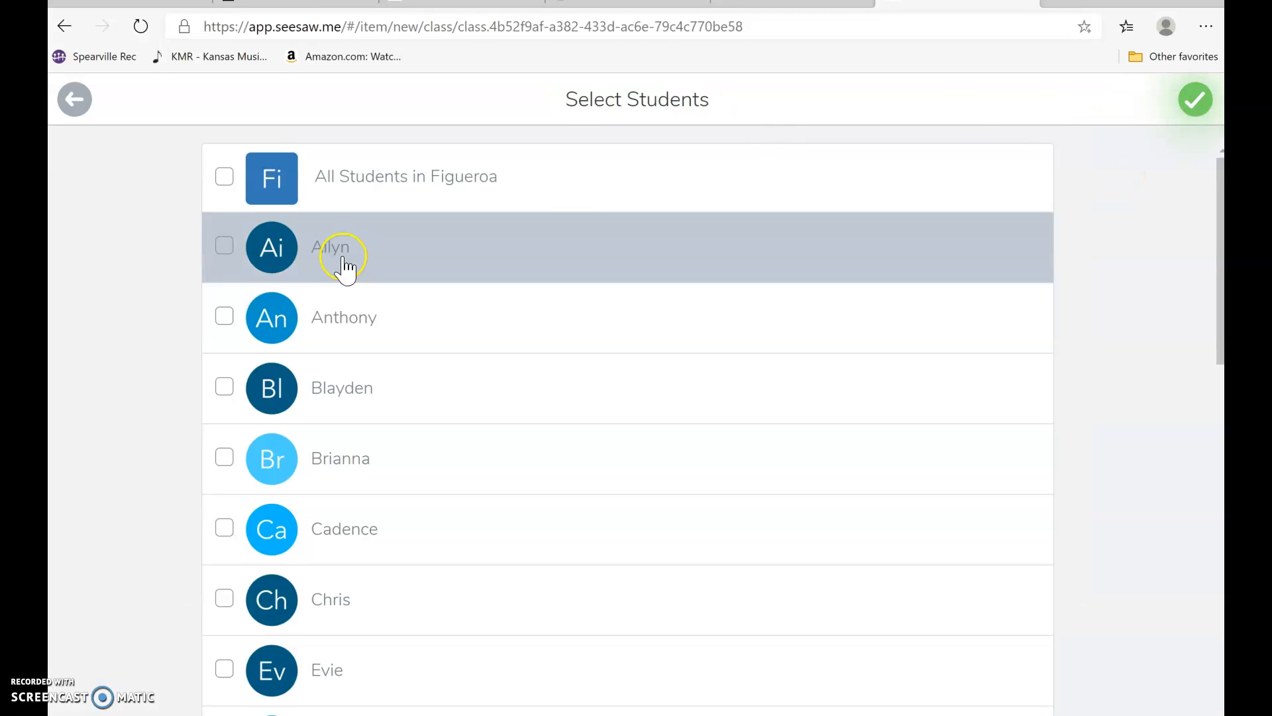
click(228, 176)
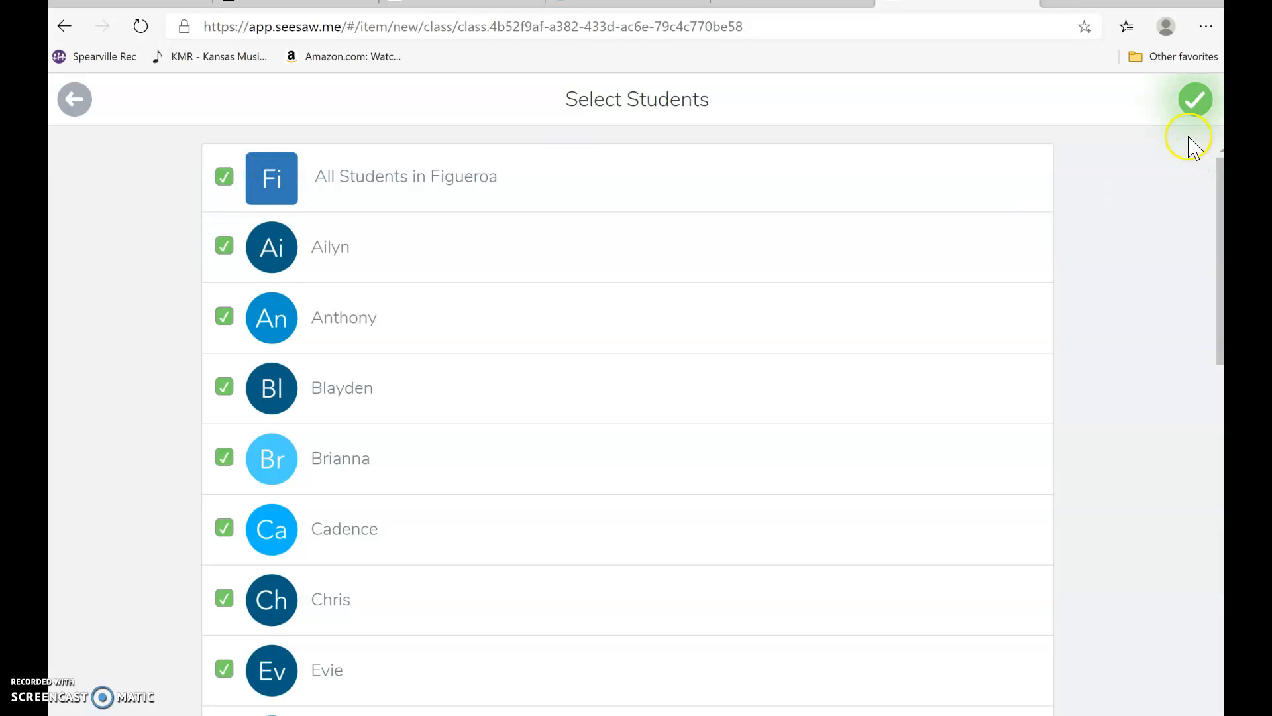
click(1193, 106)
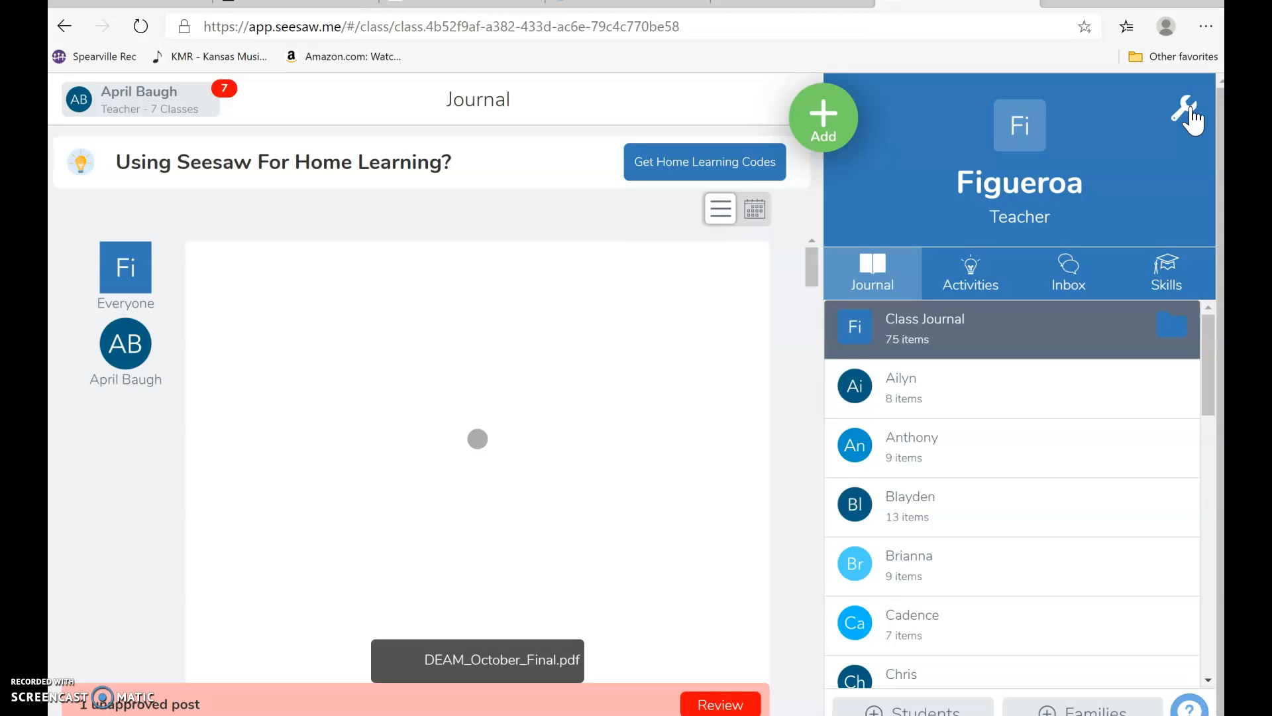
Step: Open the posted DEAM_October_Final.pdf from the class journal to check the link, and close its tab
click(670, 430)
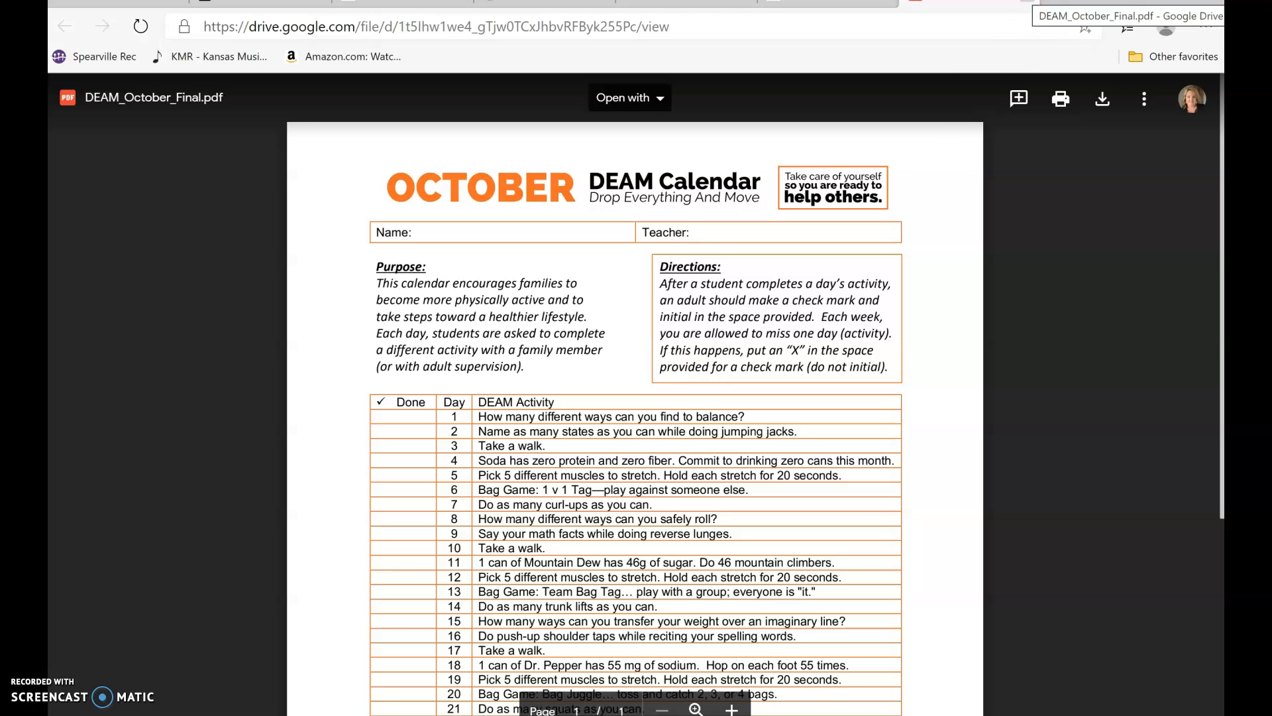
key(ctrl+w)
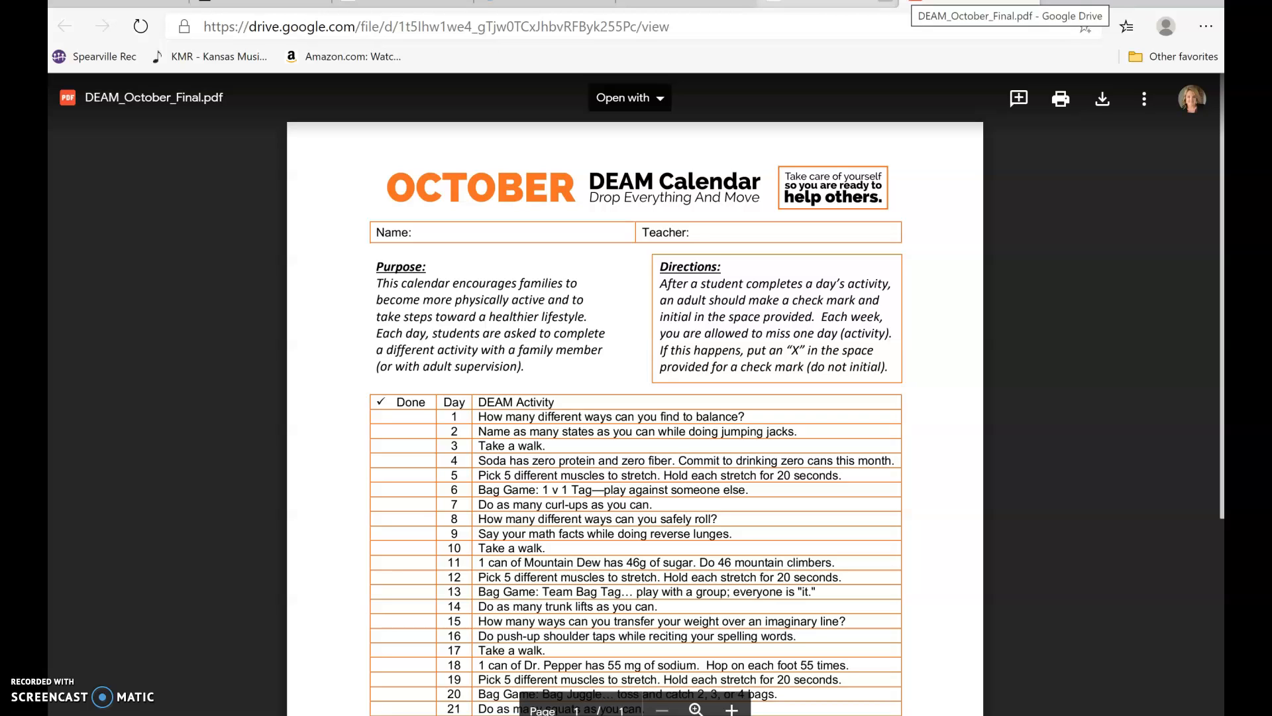
Step: Return to the OPEN Active Home page and open the PDF version of the November DEAM calendar
click(744, 8)
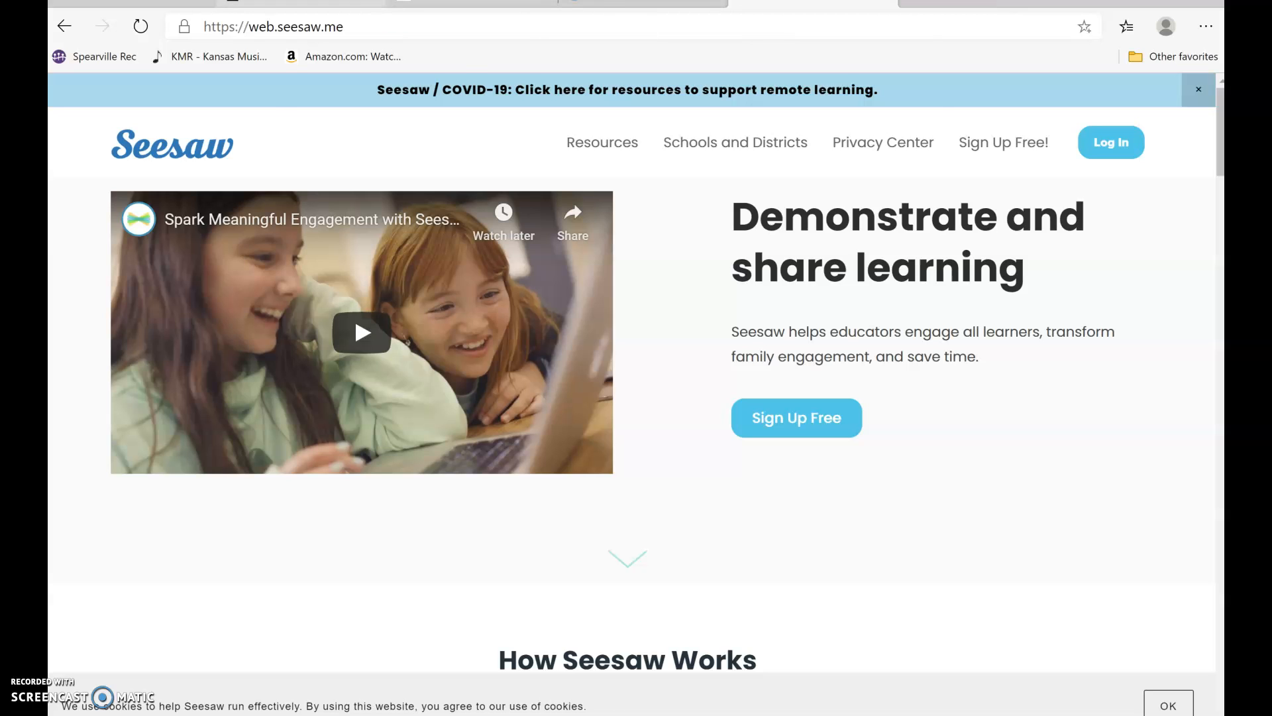
click(980, 4)
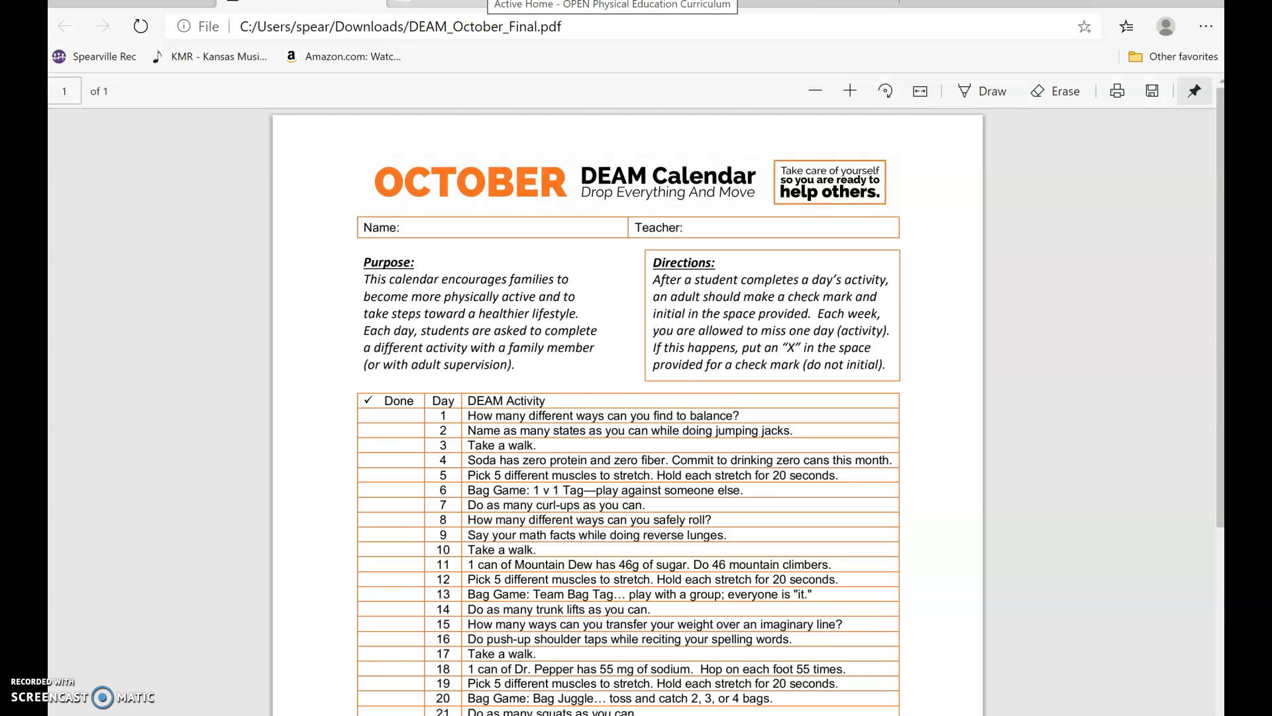
click(524, 4)
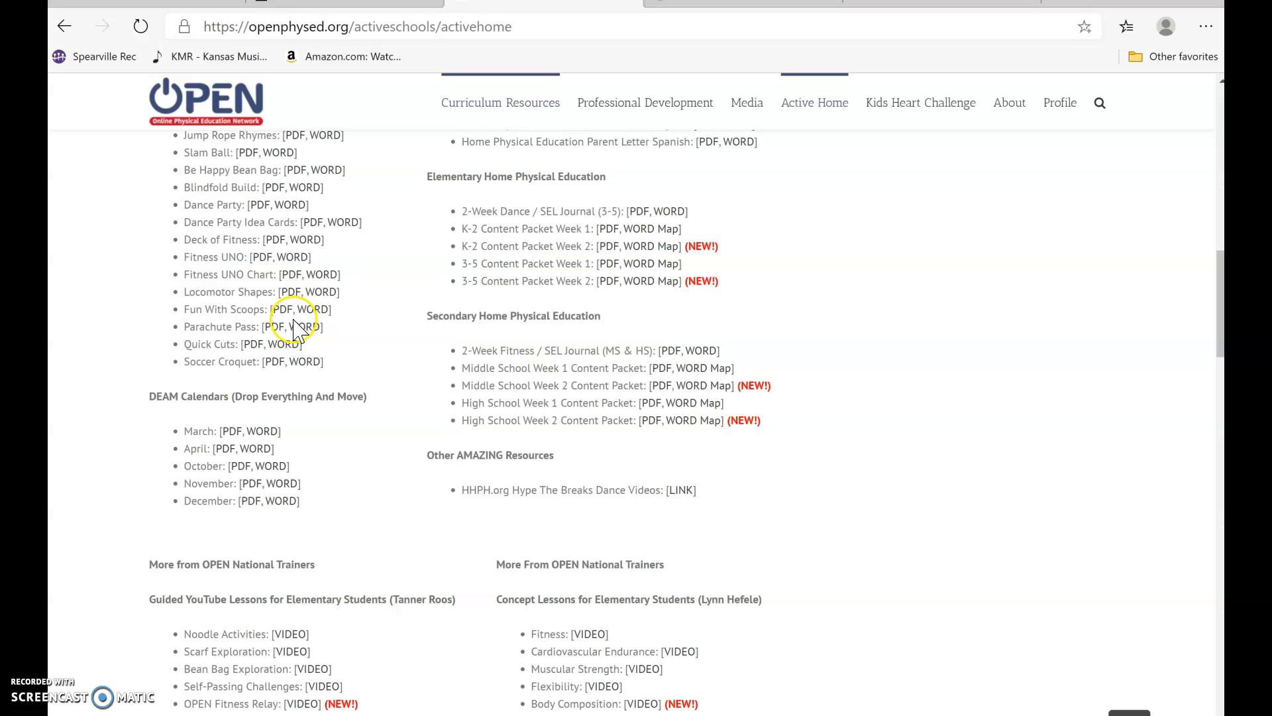
click(253, 484)
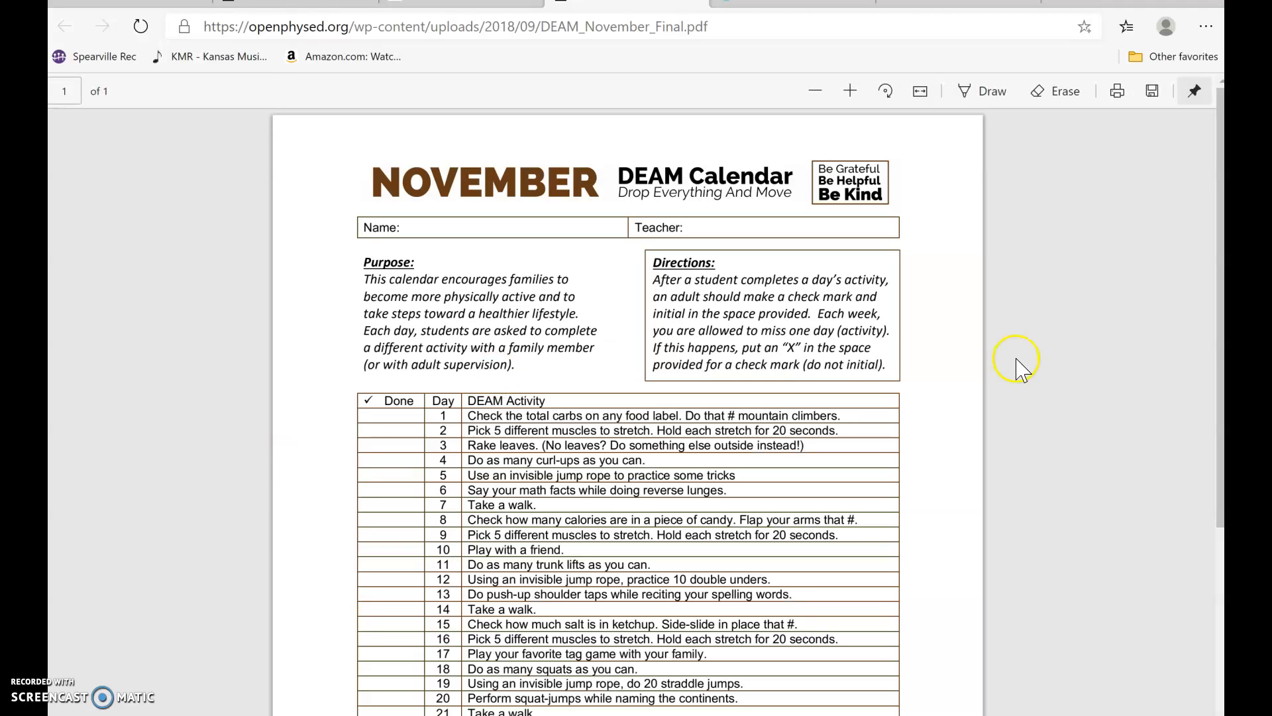
Step: Save the November calendar as PDF file DEAM_November_Final in the Pictures folder and close its tab
click(1151, 92)
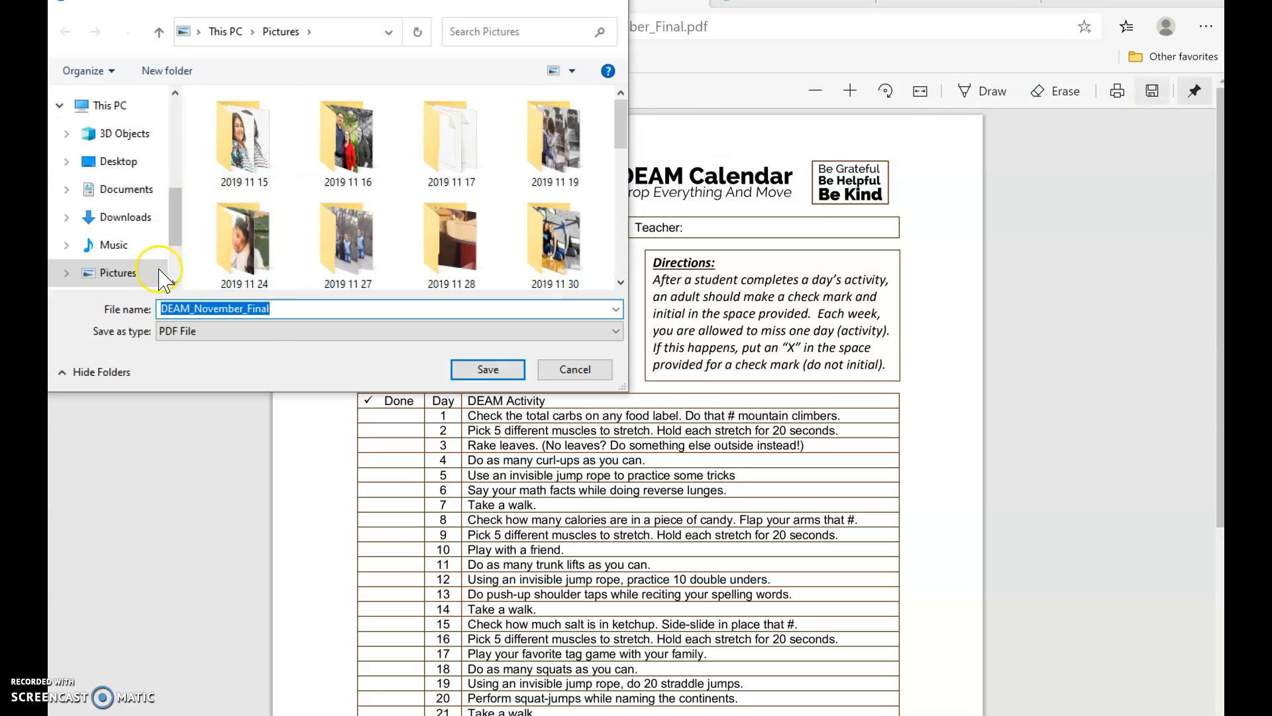
click(488, 369)
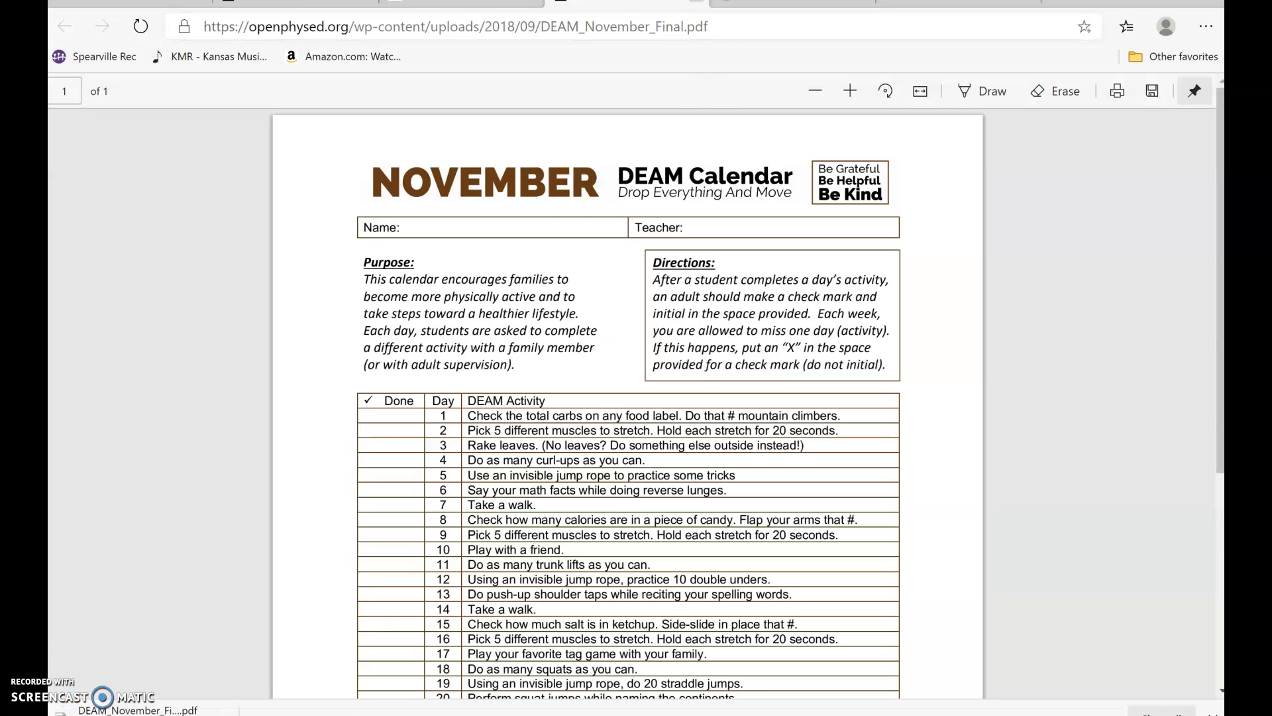
click(696, 0)
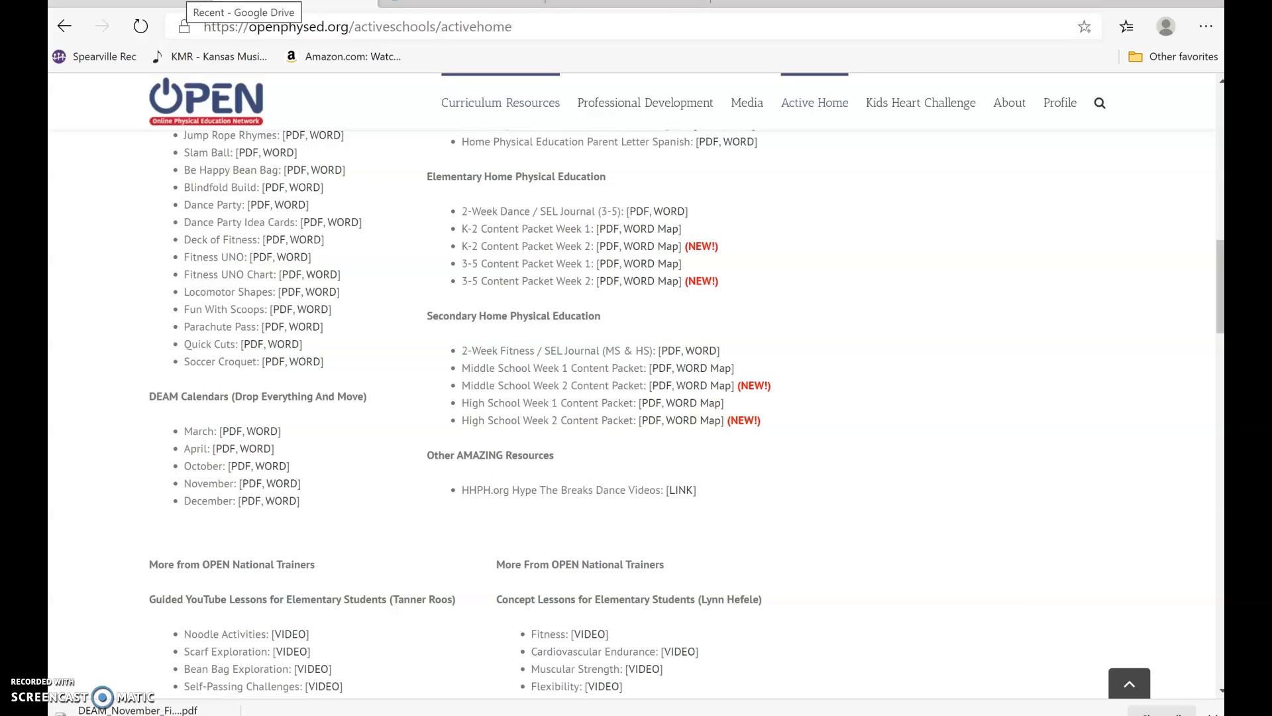
Step: Switch to Google Drive and upload DEAM_November_Final from the Pictures folder to My Drive
click(212, 4)
drag(1123, 271, 1130, 235)
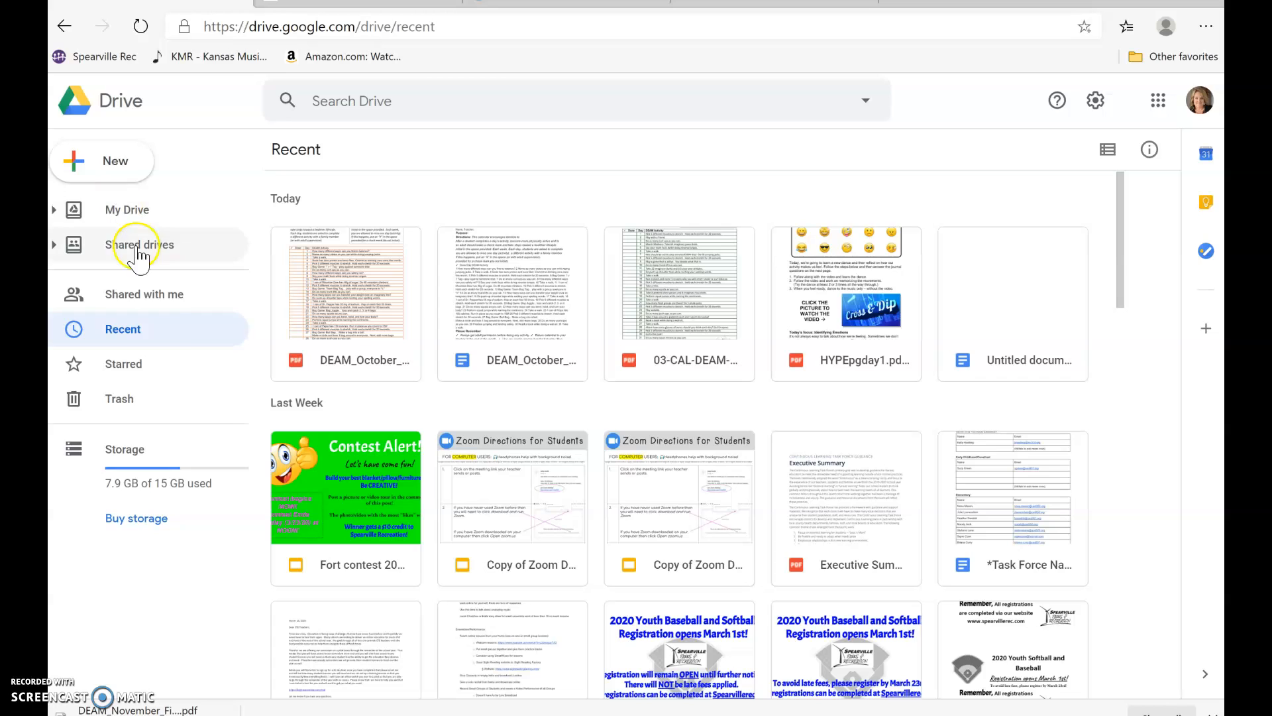
click(146, 217)
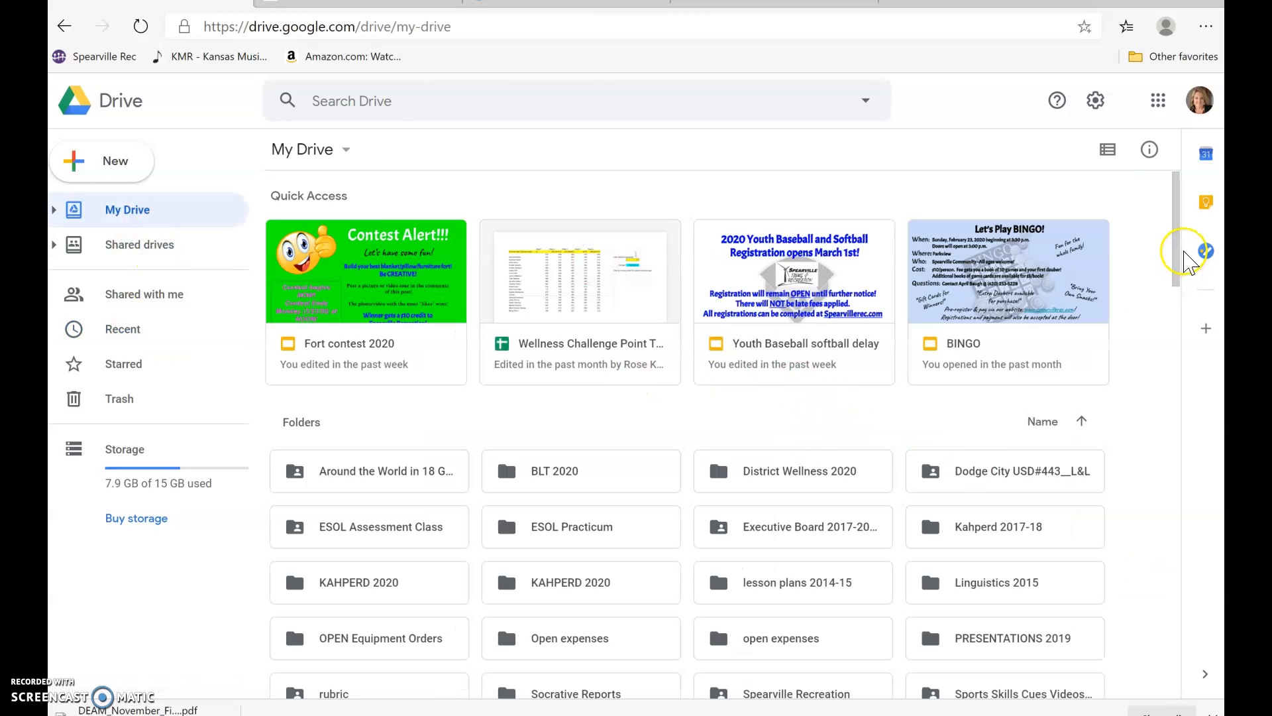
drag(1175, 252, 1191, 310)
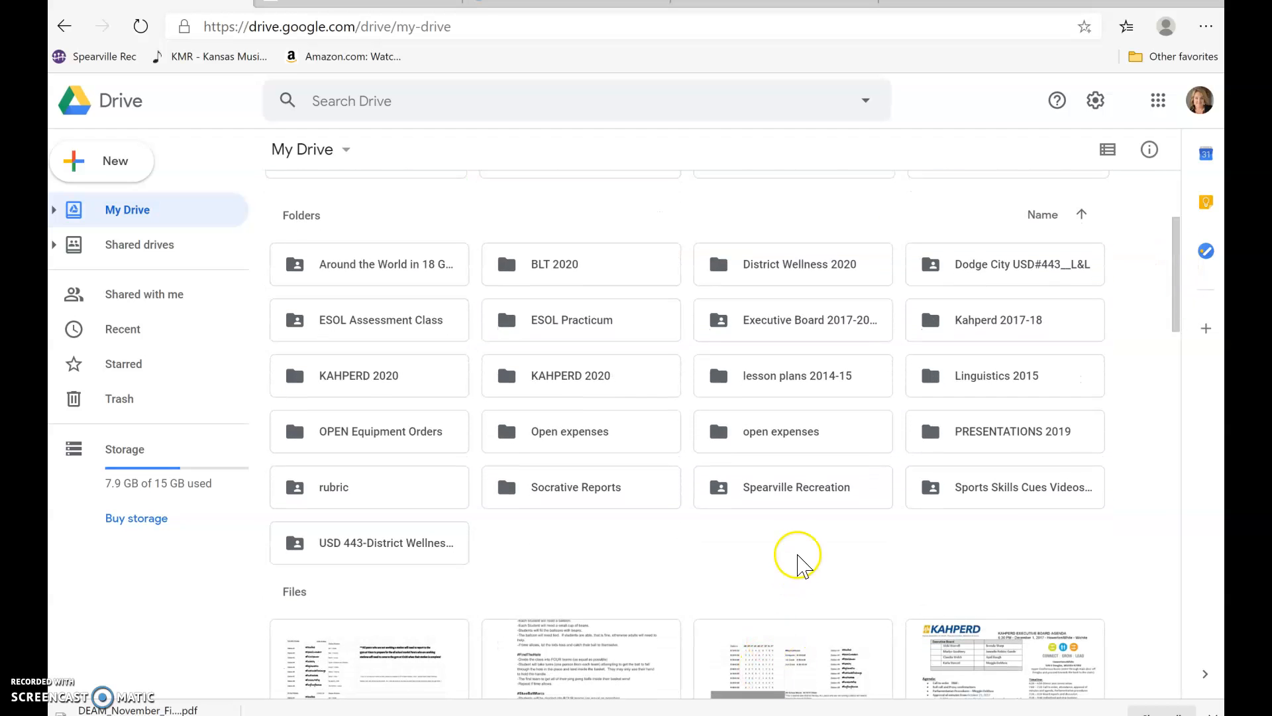
right_click(803, 556)
click(868, 369)
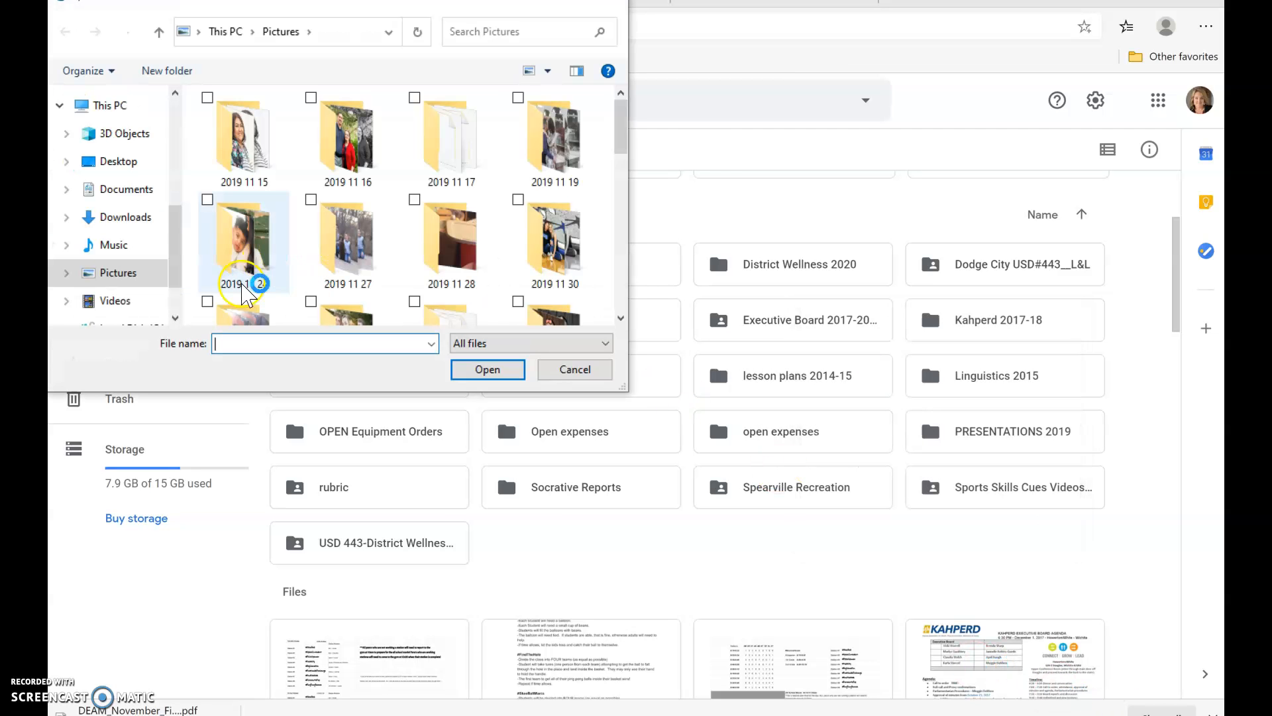
drag(622, 121, 643, 285)
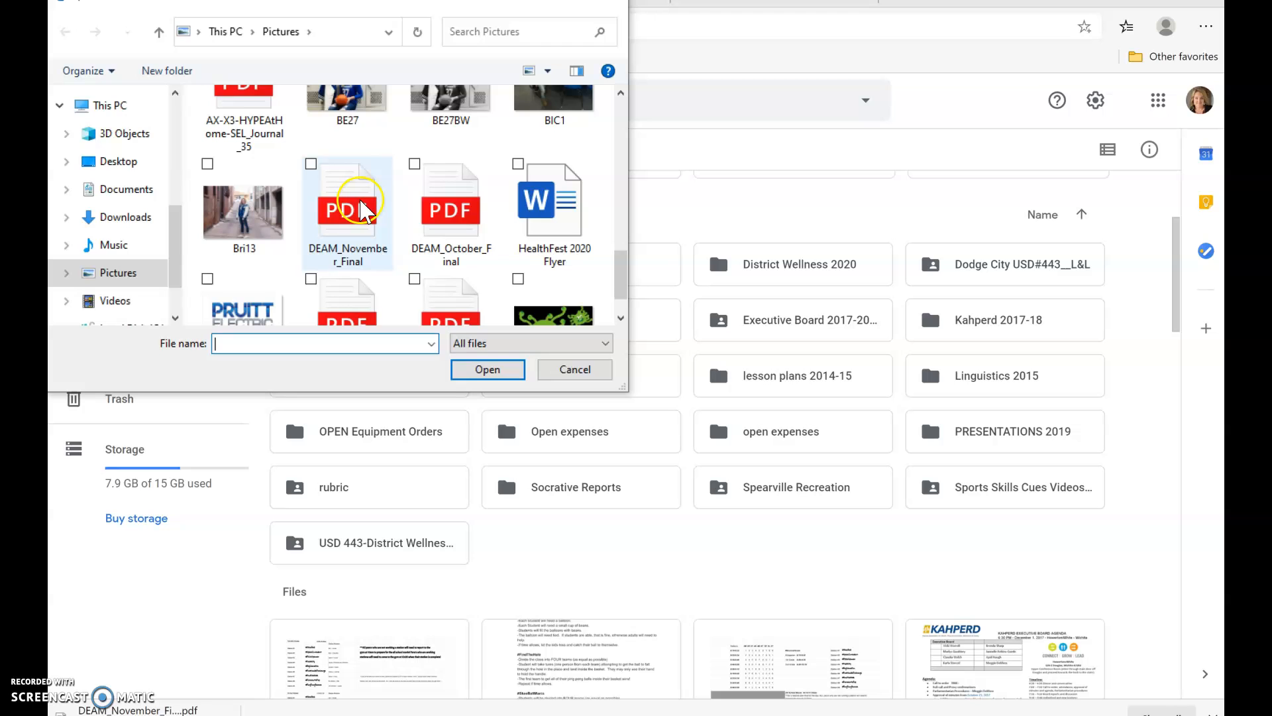
click(347, 209)
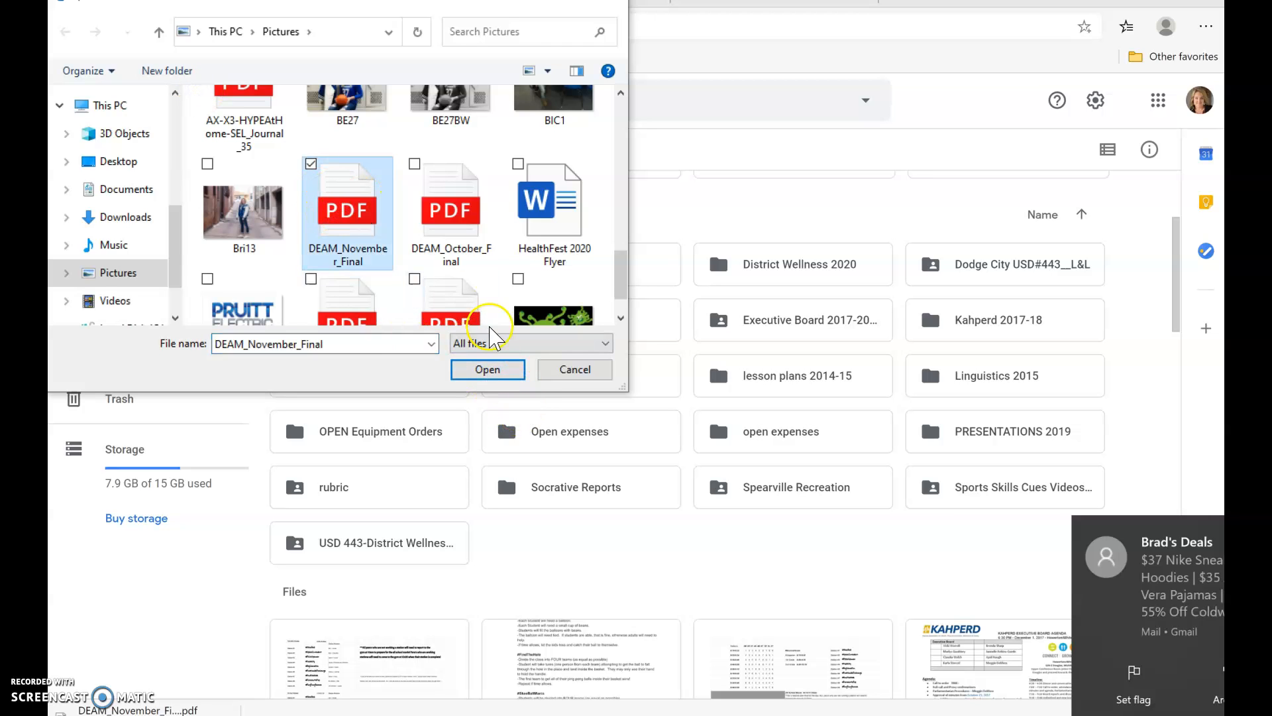
click(494, 371)
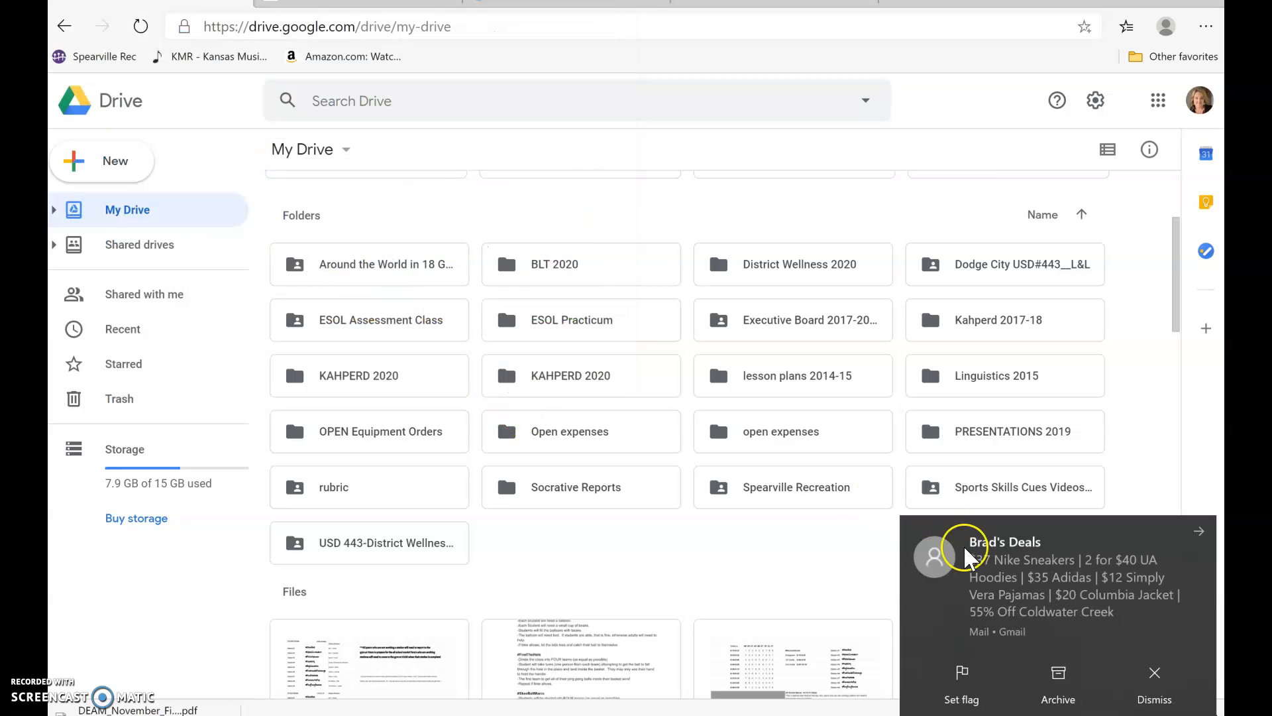
Step: Dismiss the mail notifications and close the upload status notice
click(1167, 682)
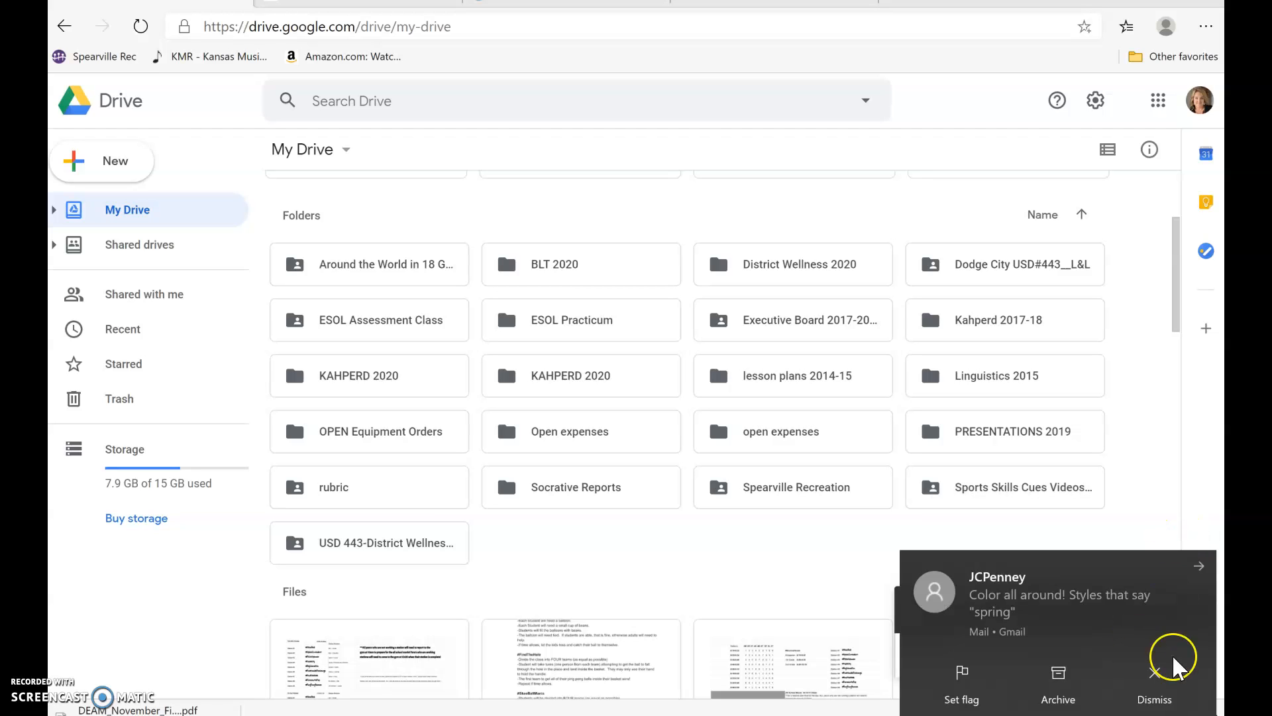
click(1151, 672)
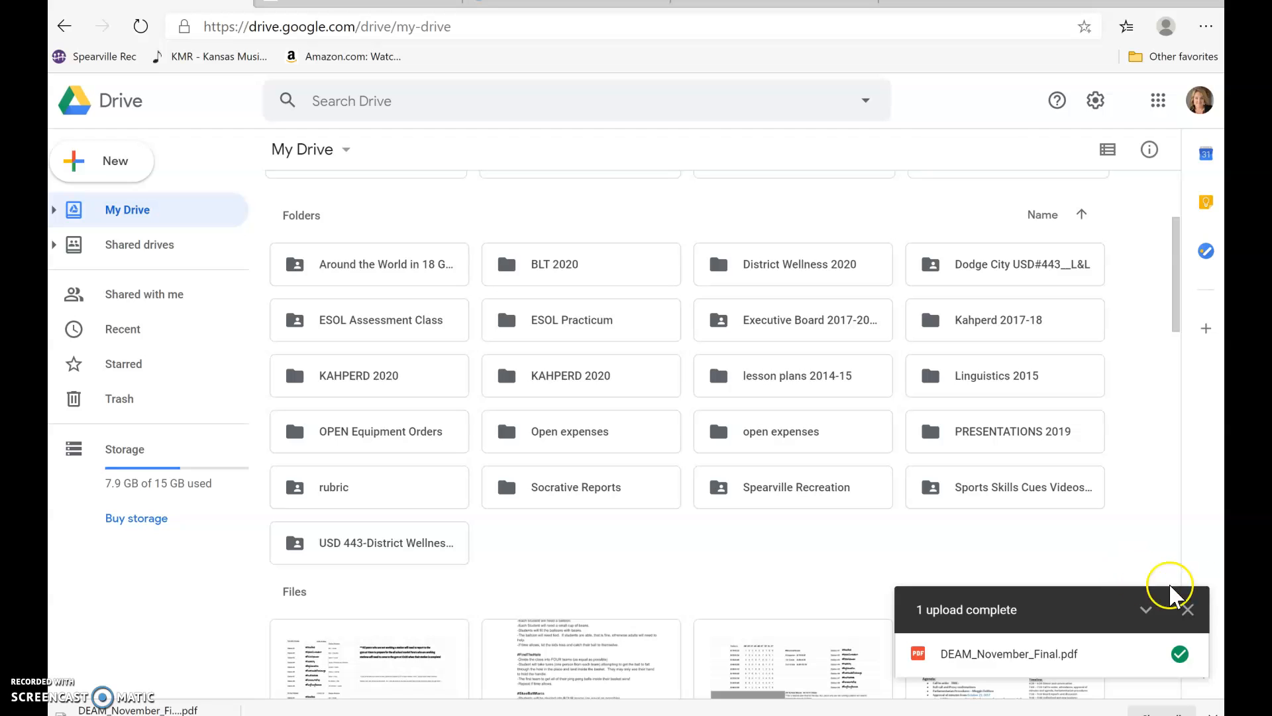
click(1188, 609)
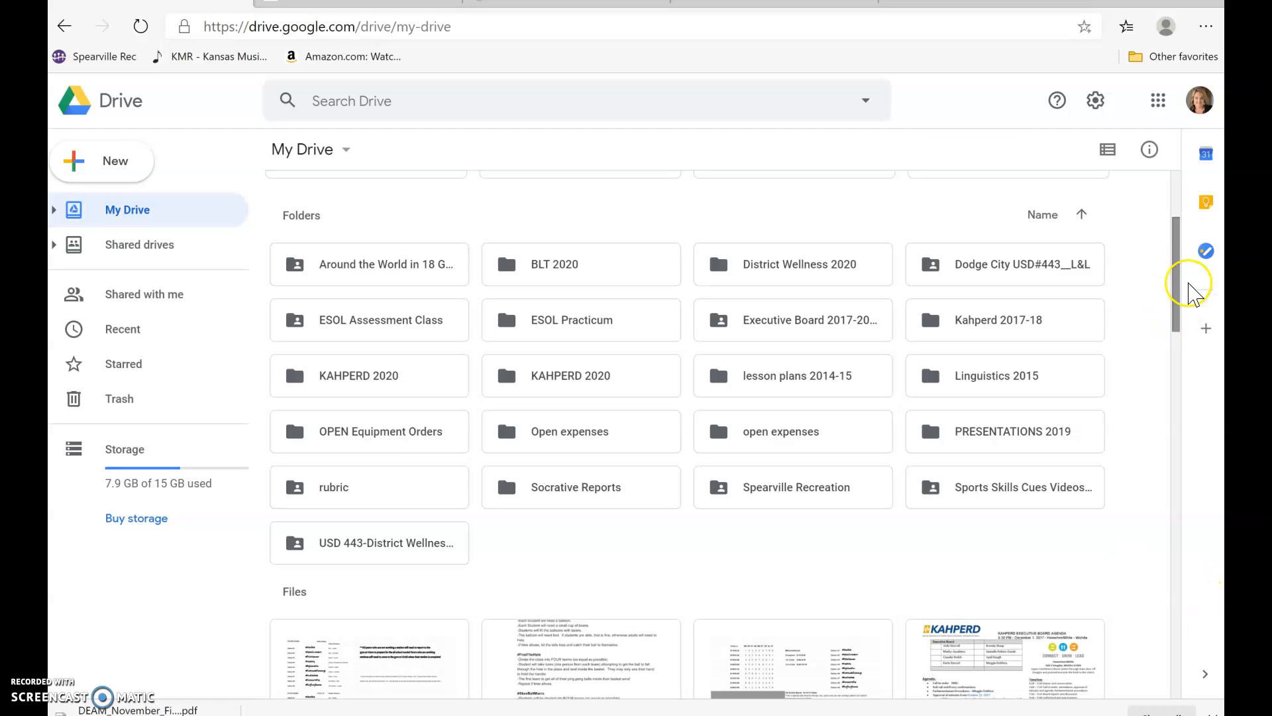
Step: Turn on link sharing for the November DEAM PDF among the recent Drive files and get its shareable link
drag(1173, 284, 1176, 181)
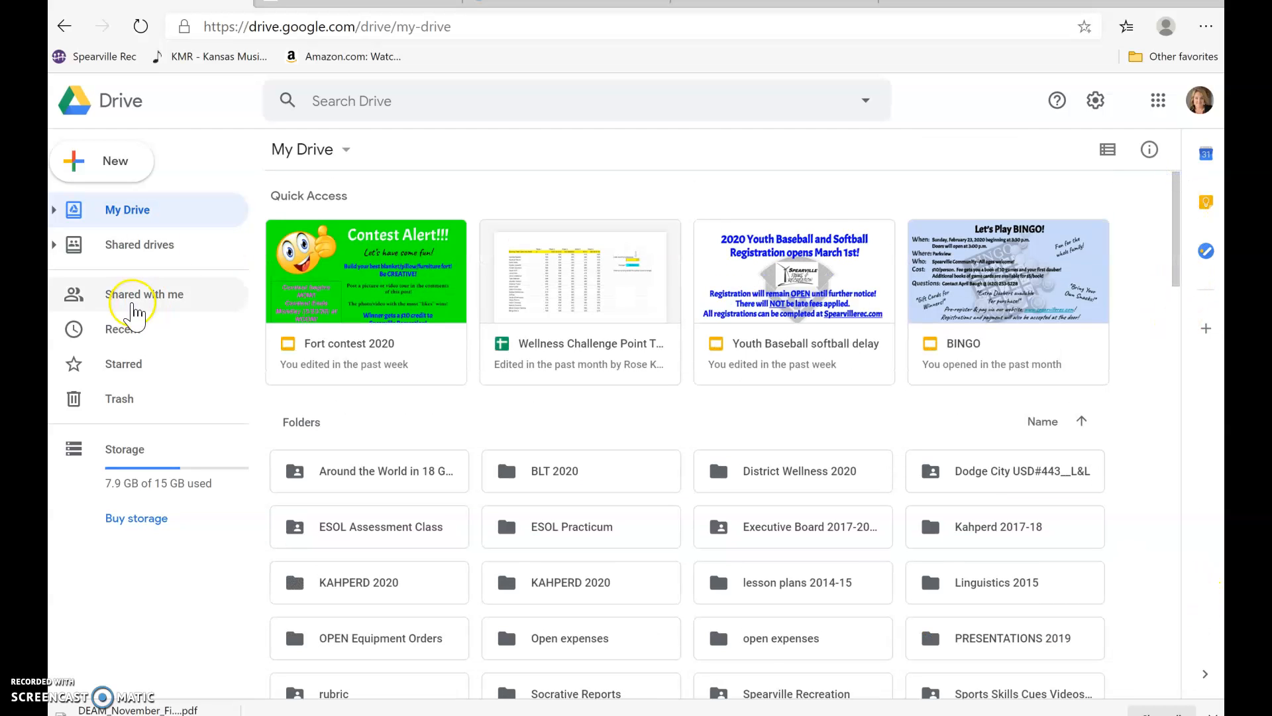
click(131, 336)
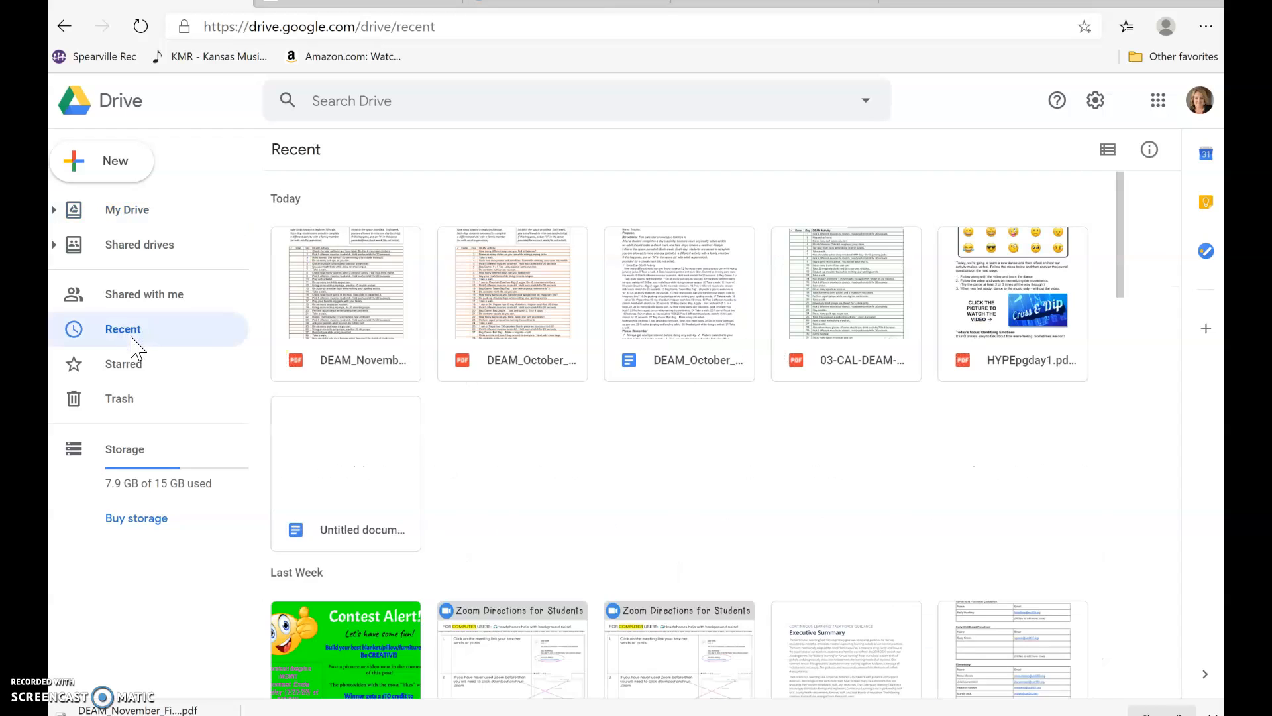
right_click(409, 371)
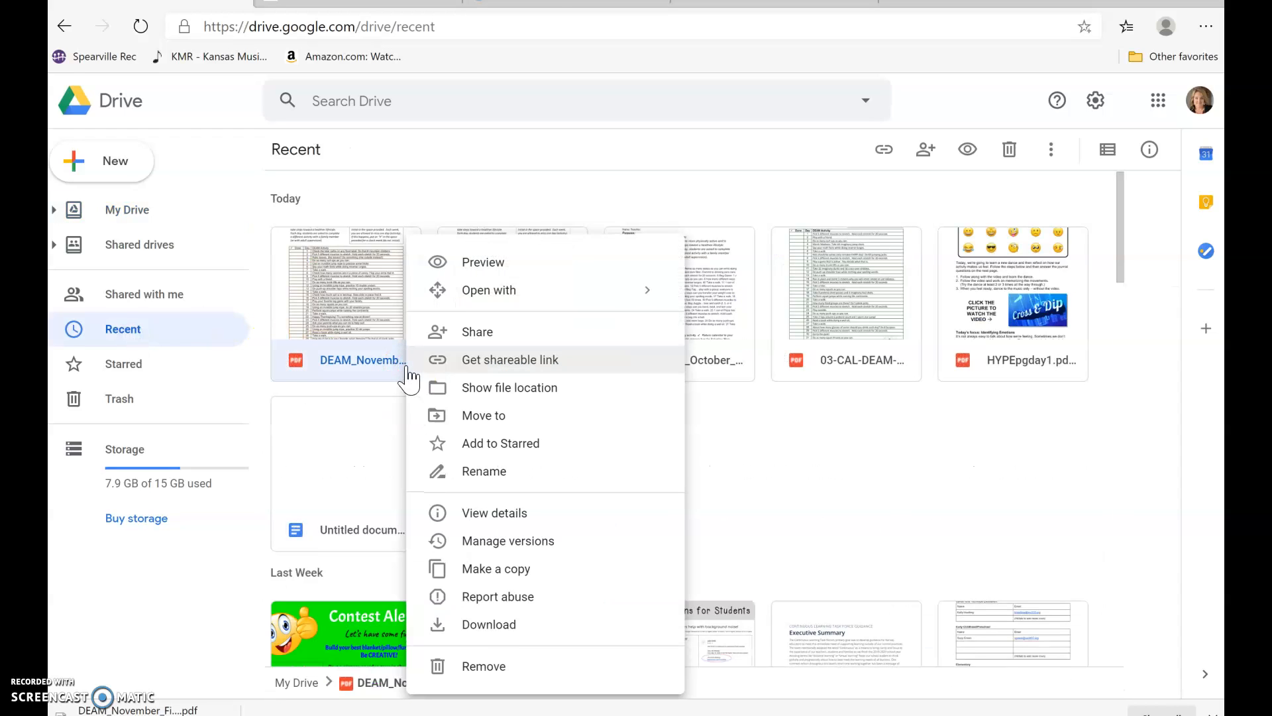
click(477, 359)
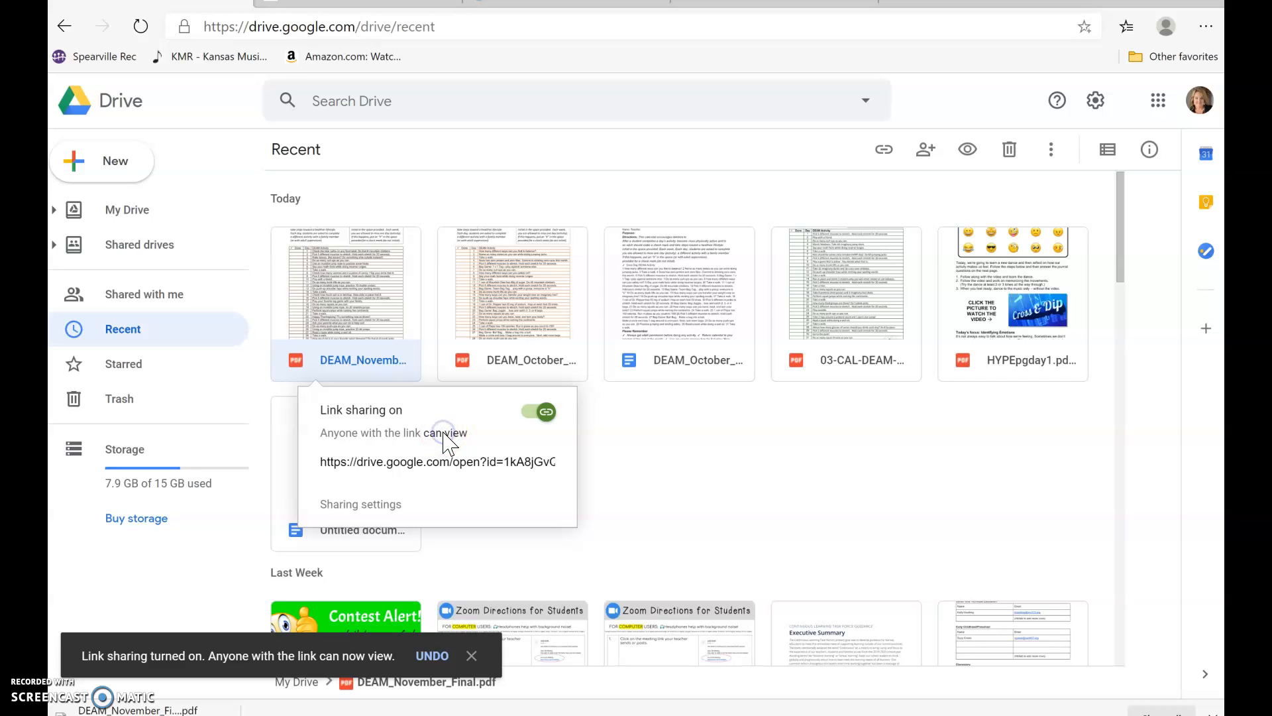
click(639, 464)
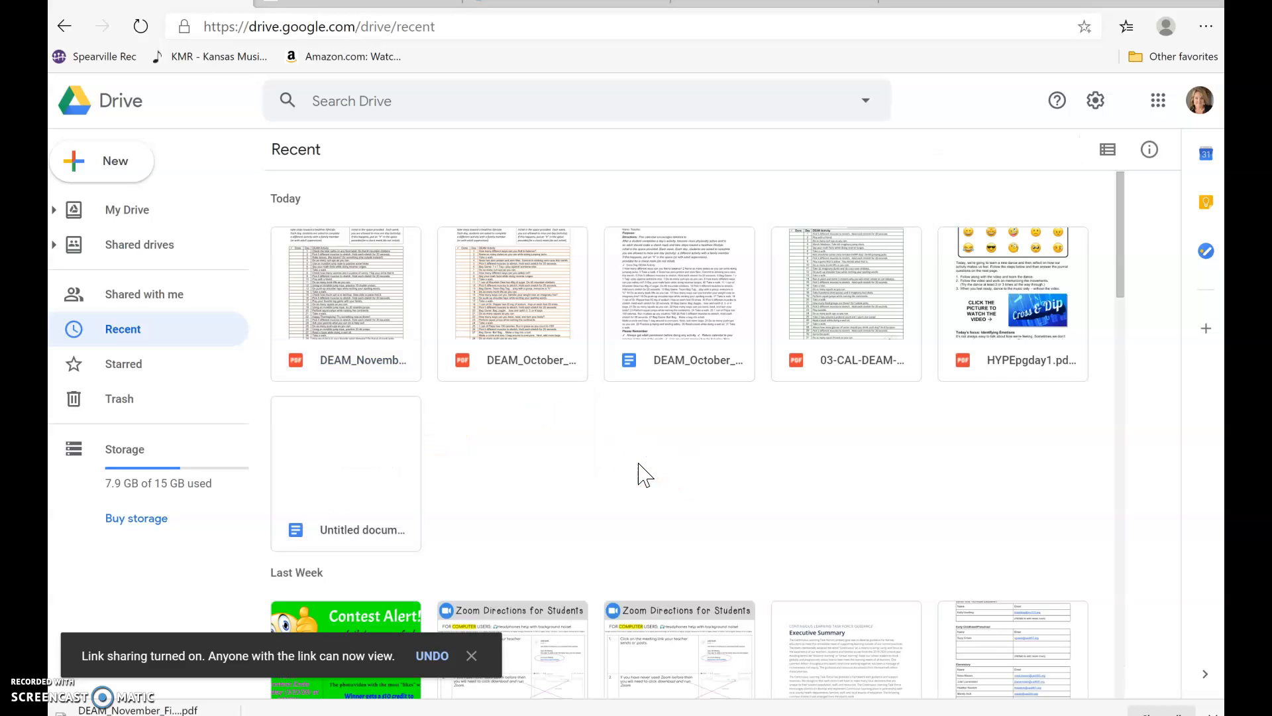